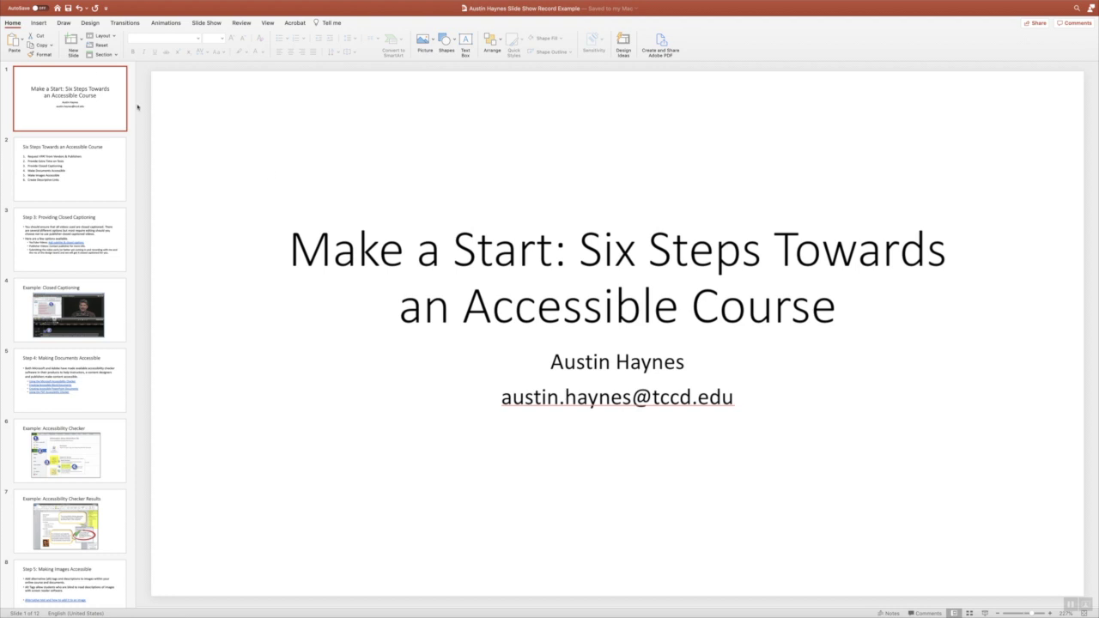
Step: Review the deck, show the Slide Show ribbon, and select slide 3, then title slide 1
scroll(96, 196, "down", 5)
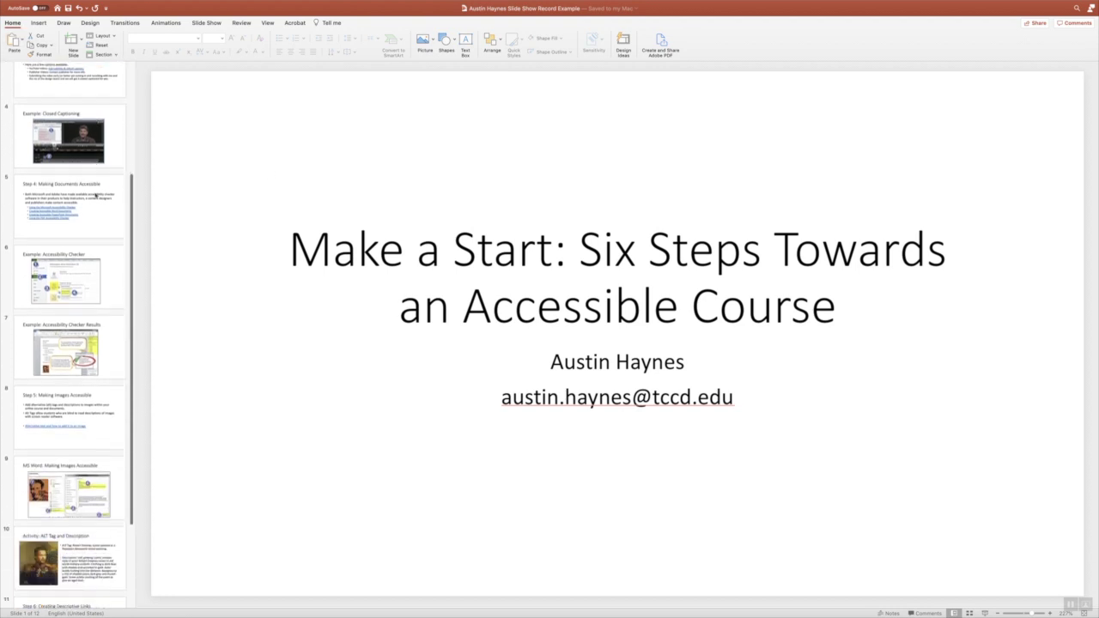
scroll(96, 196, "down", 4)
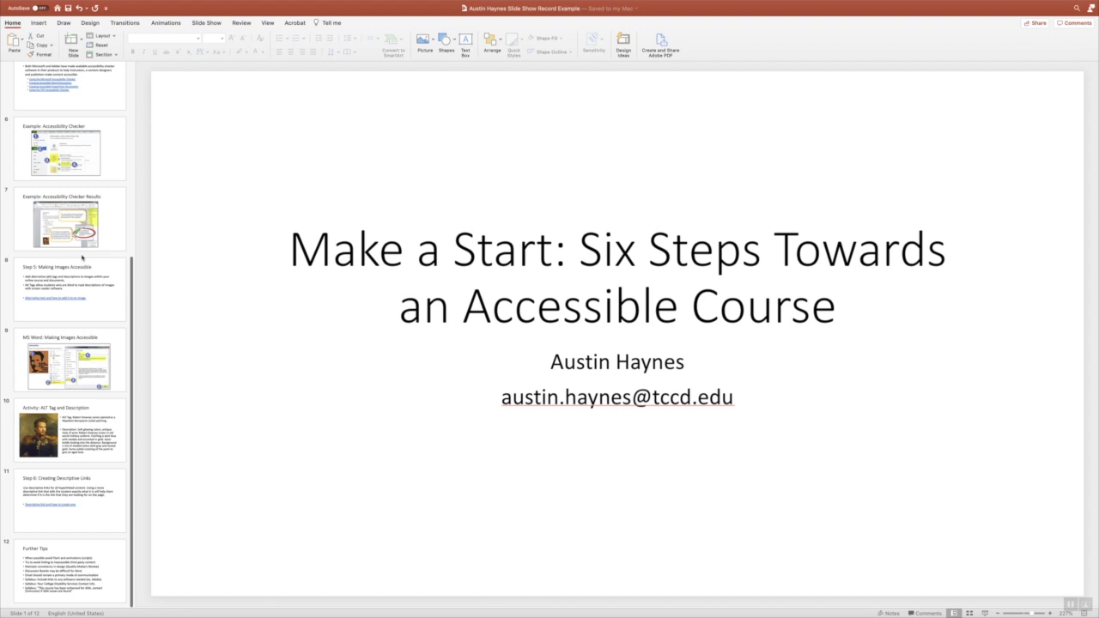
scroll(80, 322, "up", 3)
scroll(81, 322, "down", 3)
scroll(98, 141, "up", 3)
scroll(98, 142, "up", 5)
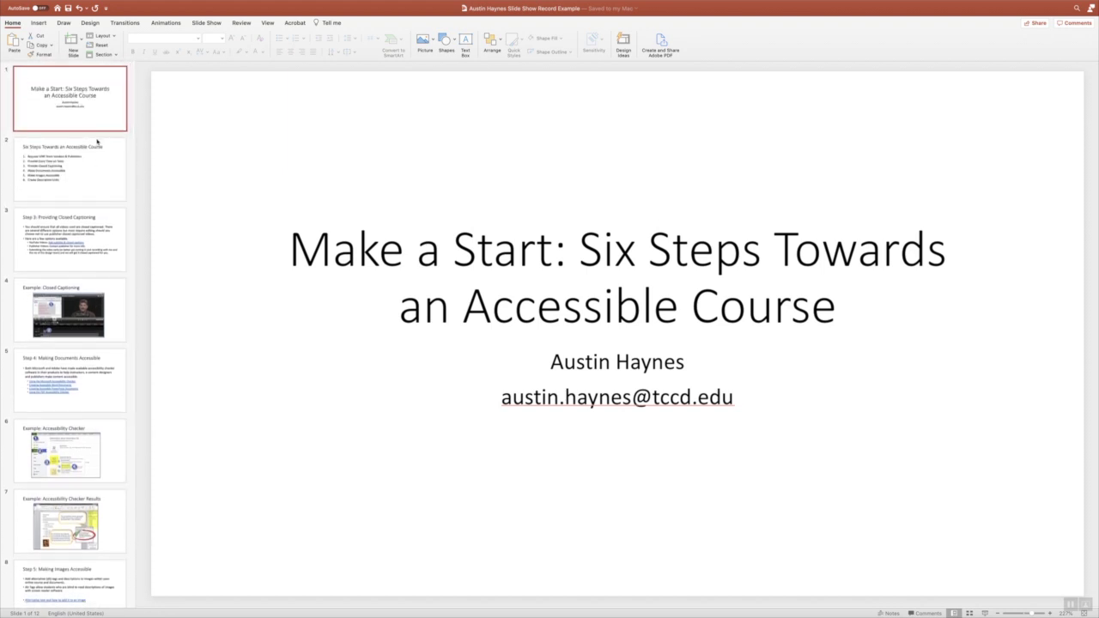
scroll(97, 142, "down", 1)
scroll(97, 142, "down", 5)
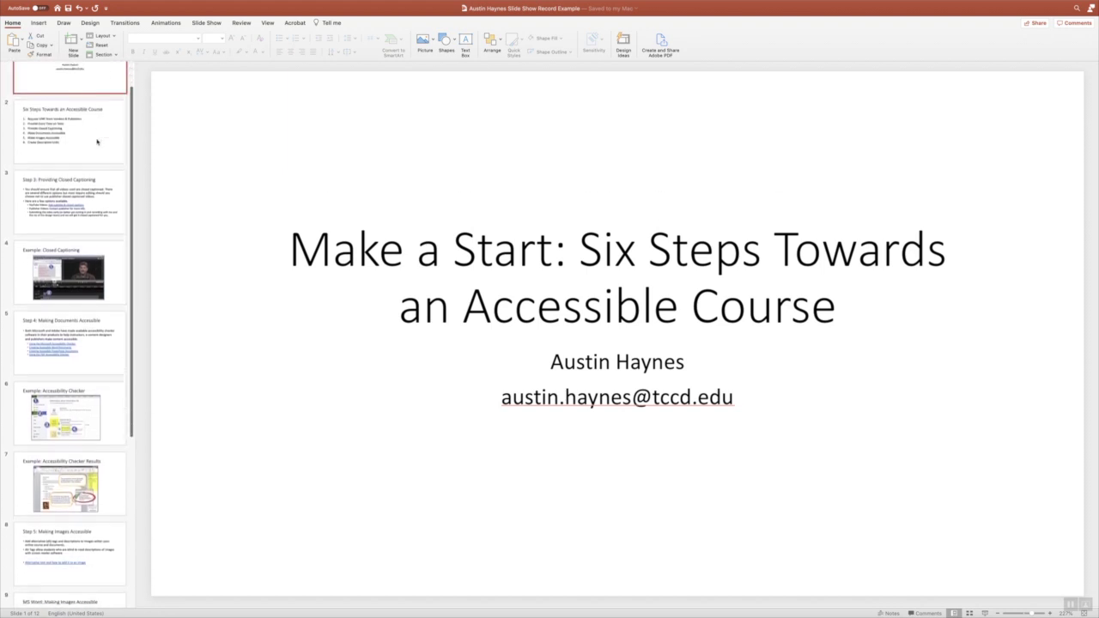
scroll(97, 142, "down", 3)
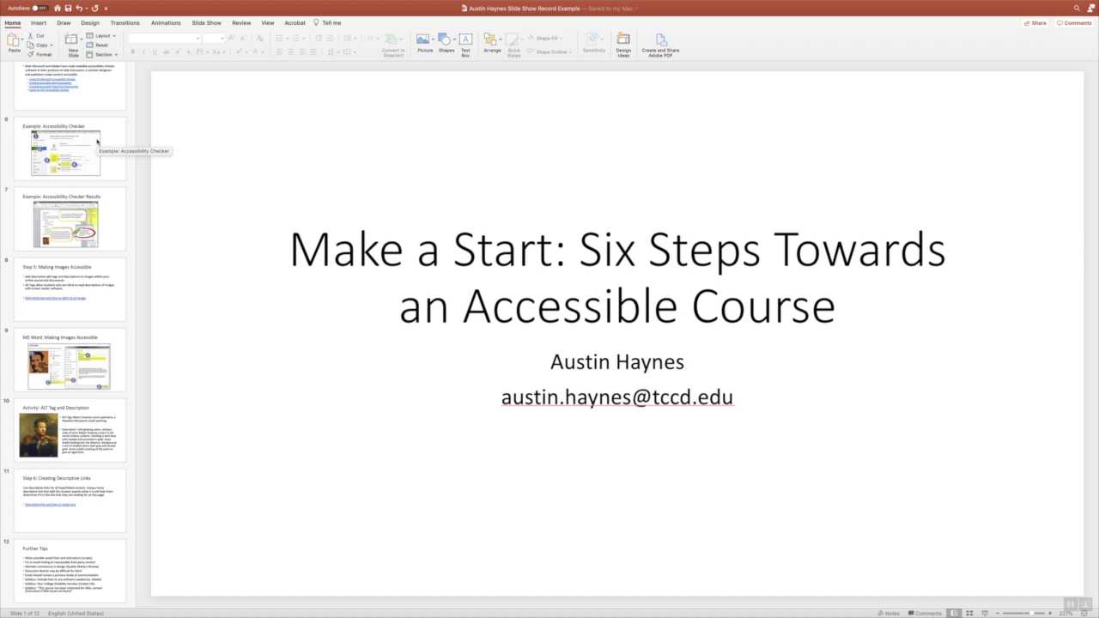
scroll(97, 142, "up", 8)
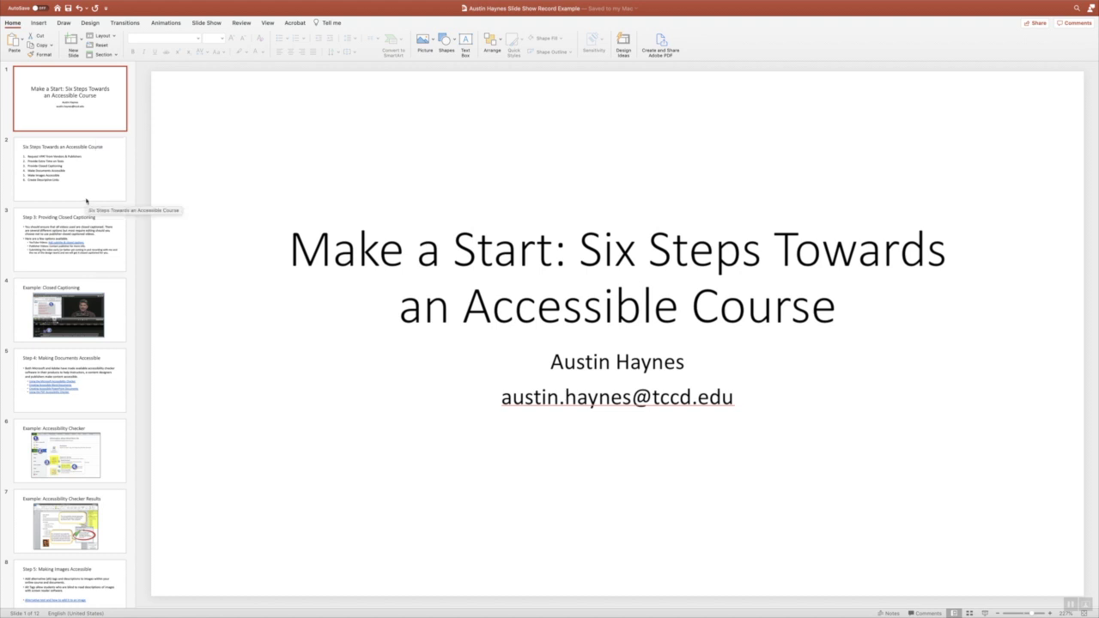
scroll(87, 202, "down", 8)
scroll(81, 201, "up", 8)
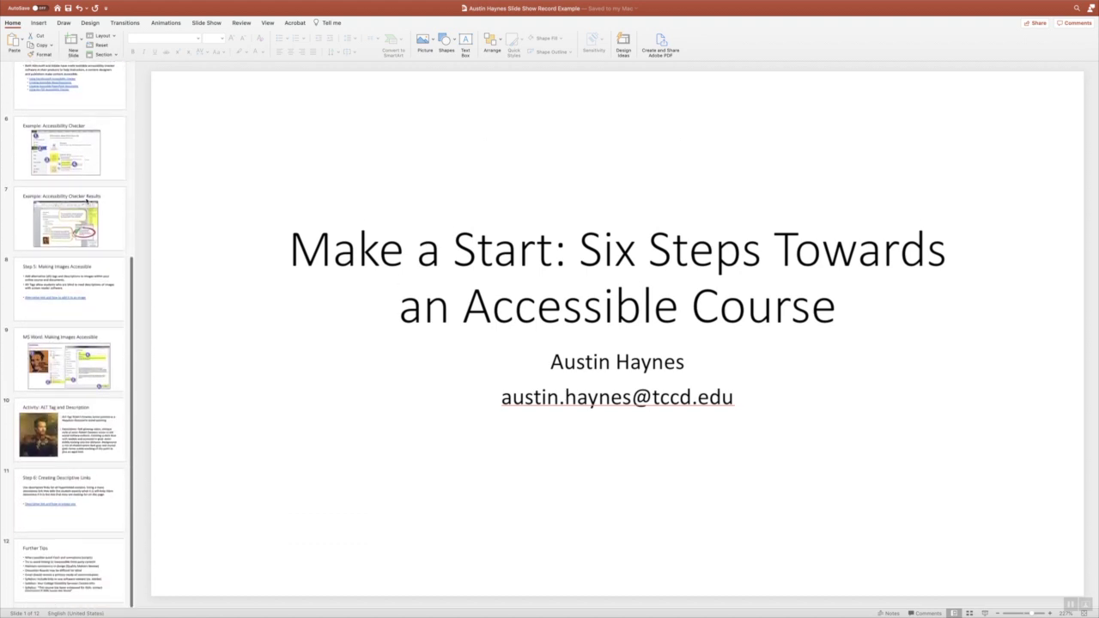
scroll(75, 200, "up", 1)
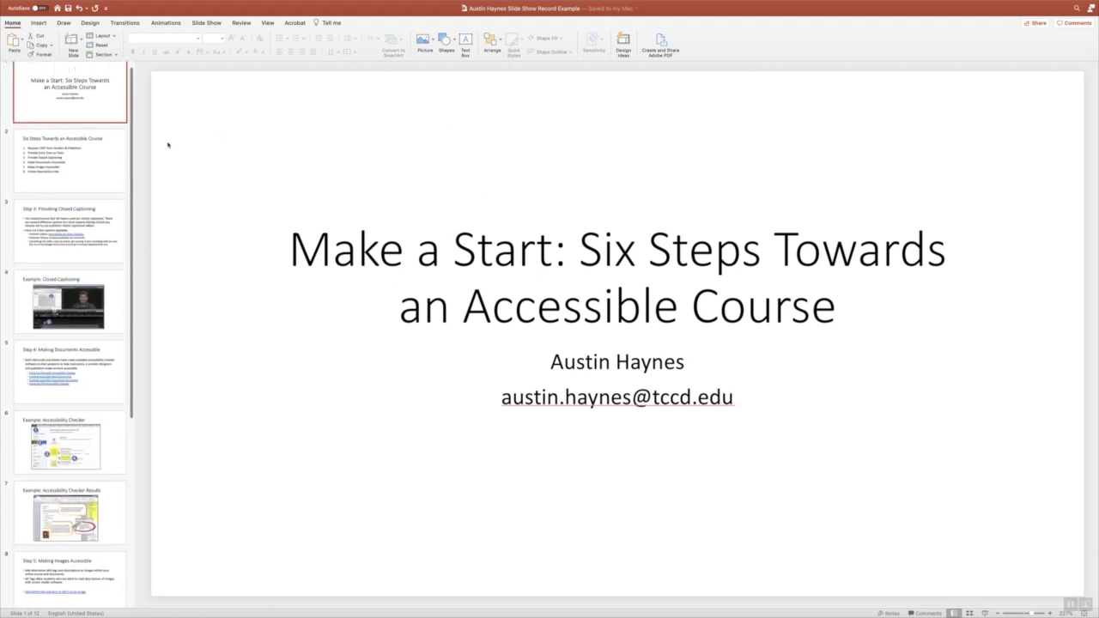
scroll(120, 142, "up", 1)
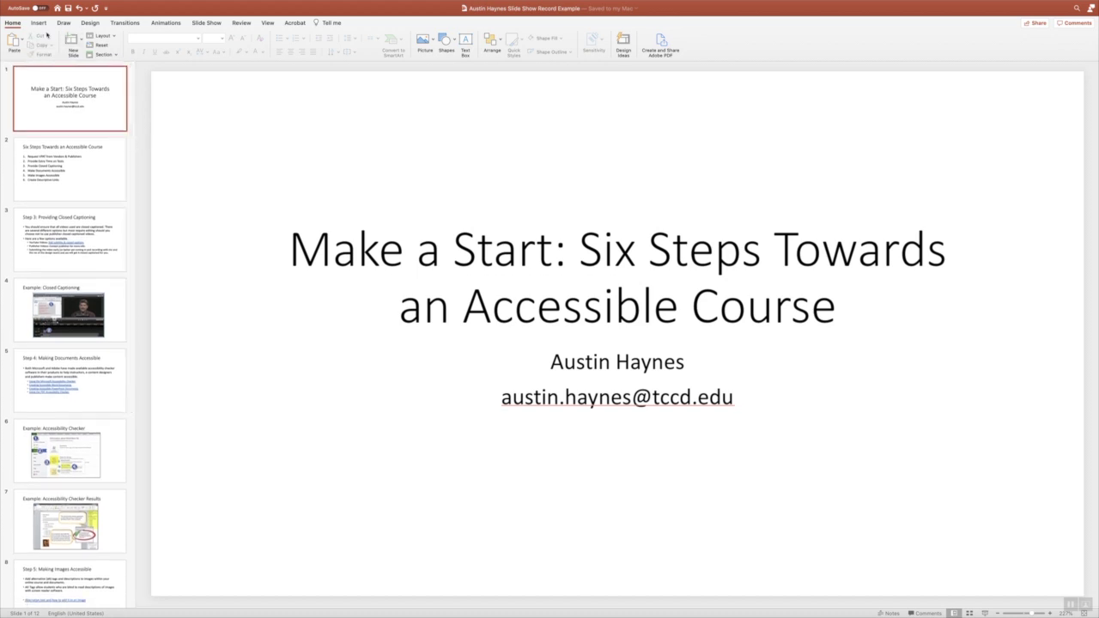
scroll(59, 159, "down", 10)
scroll(58, 159, "up", 8)
scroll(58, 159, "up", 3)
left_click(215, 24)
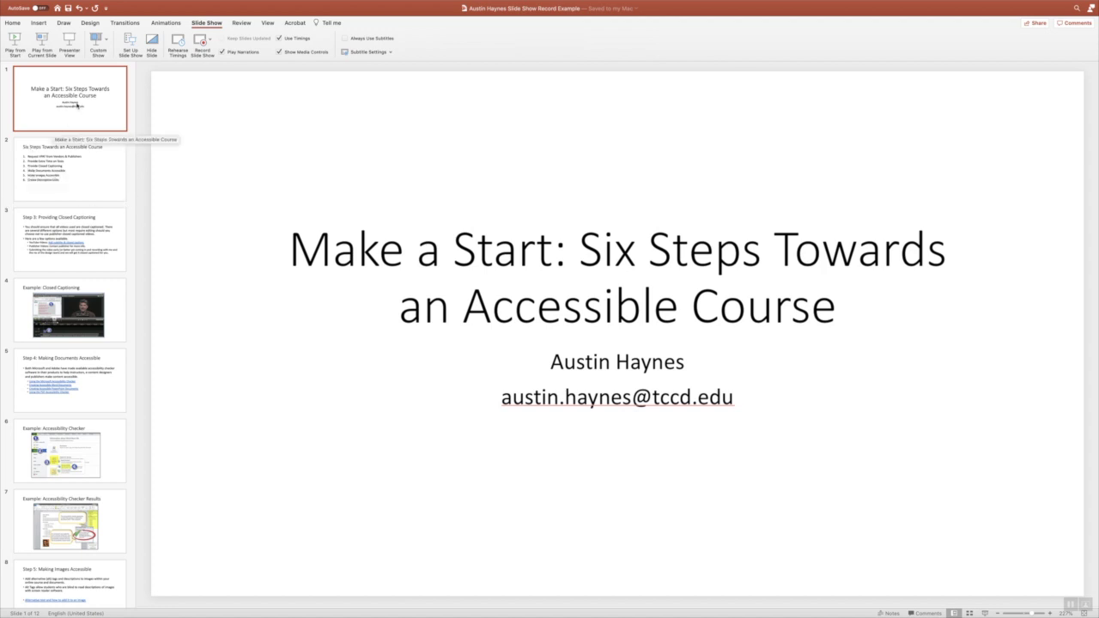
left_click(95, 225)
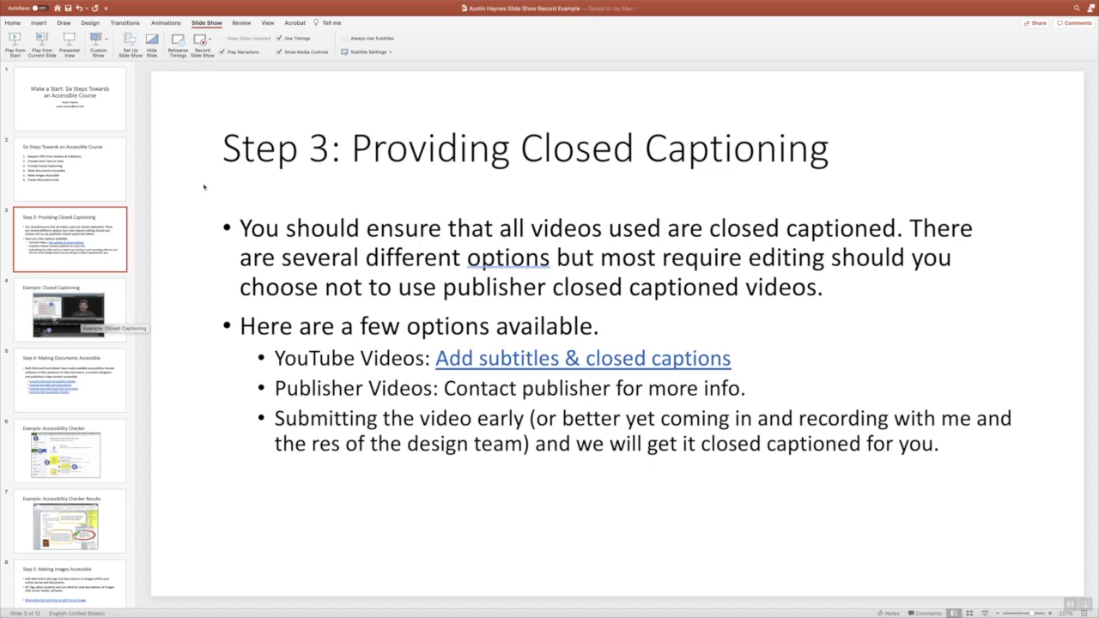
left_click(81, 103)
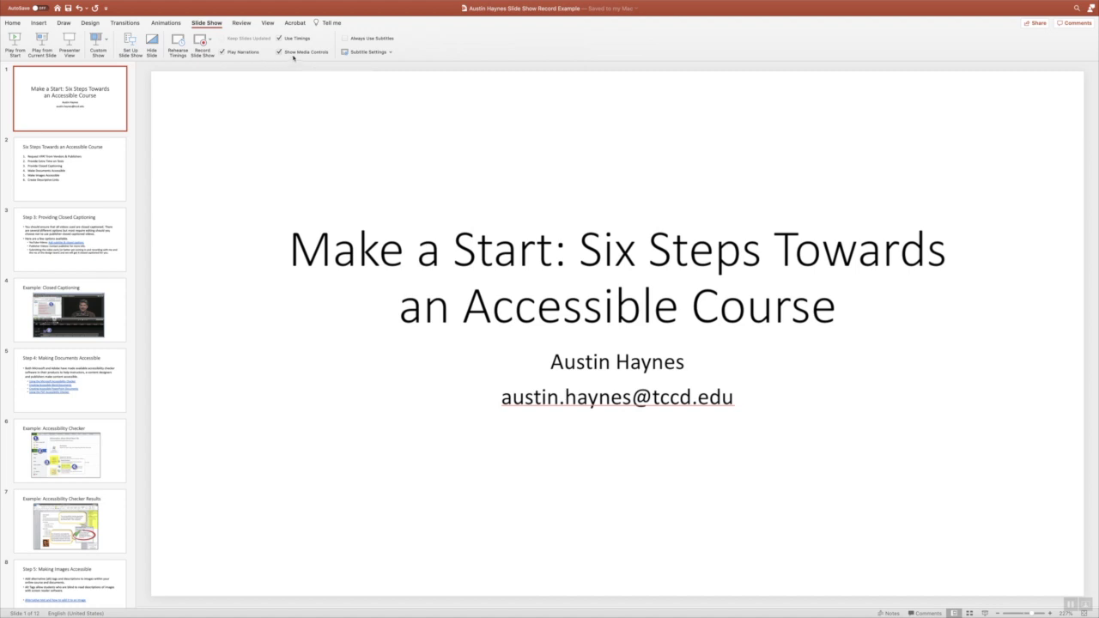
Step: Start Record Slide Show from the beginning, opening Presenter View on slide 1
left_click(202, 42)
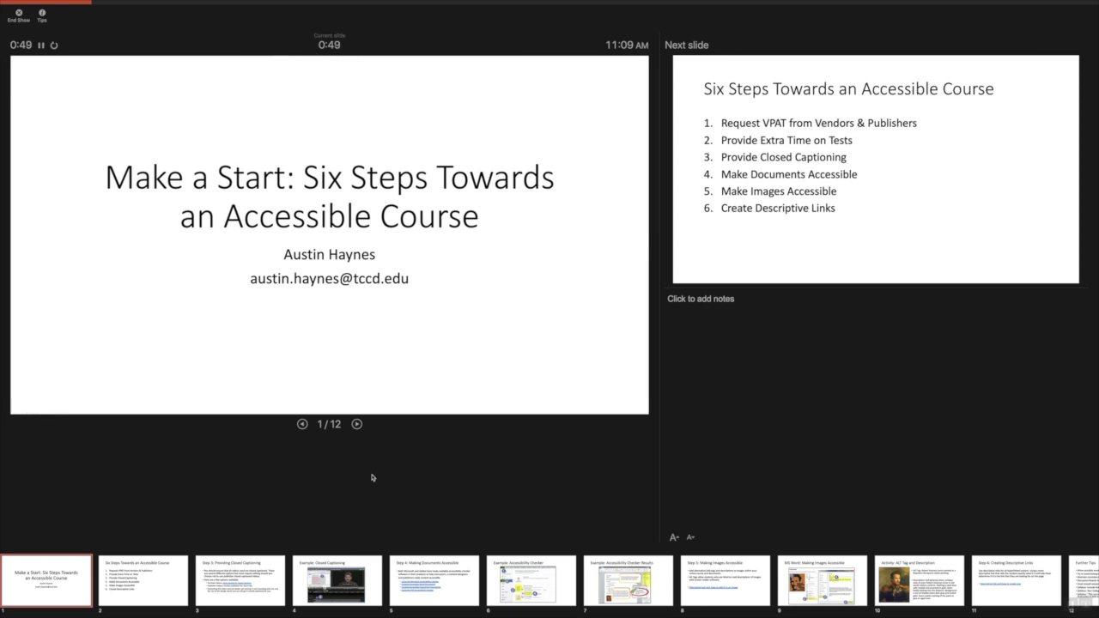
Step: Advance the recording past slide 2 to slide 3, 'Step 3: Providing Closed Captioning'
left_click(357, 424)
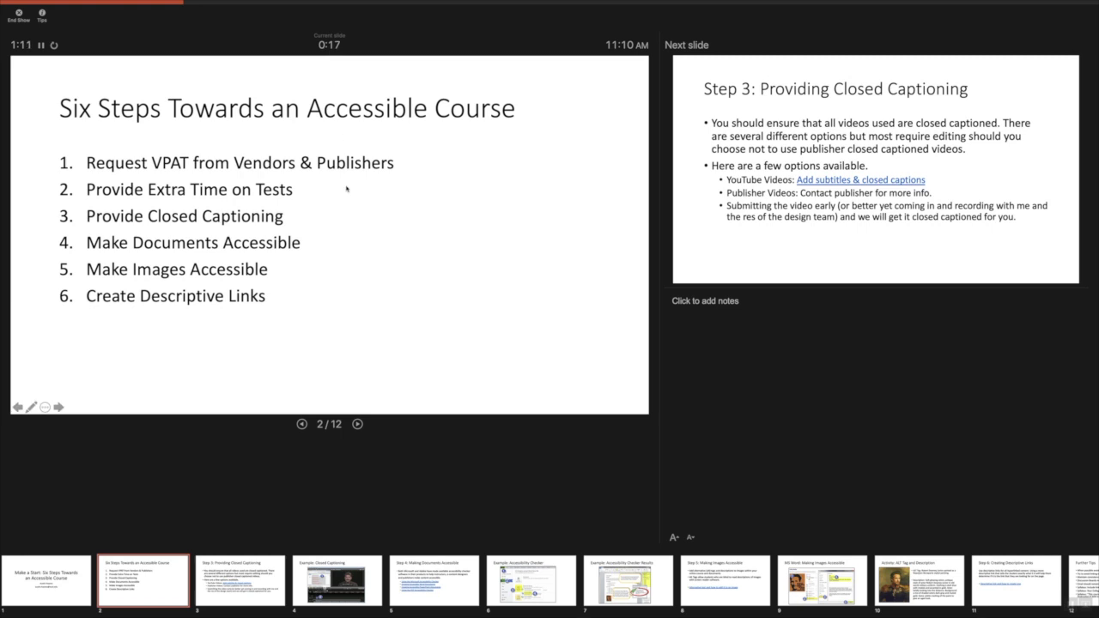
left_click(357, 424)
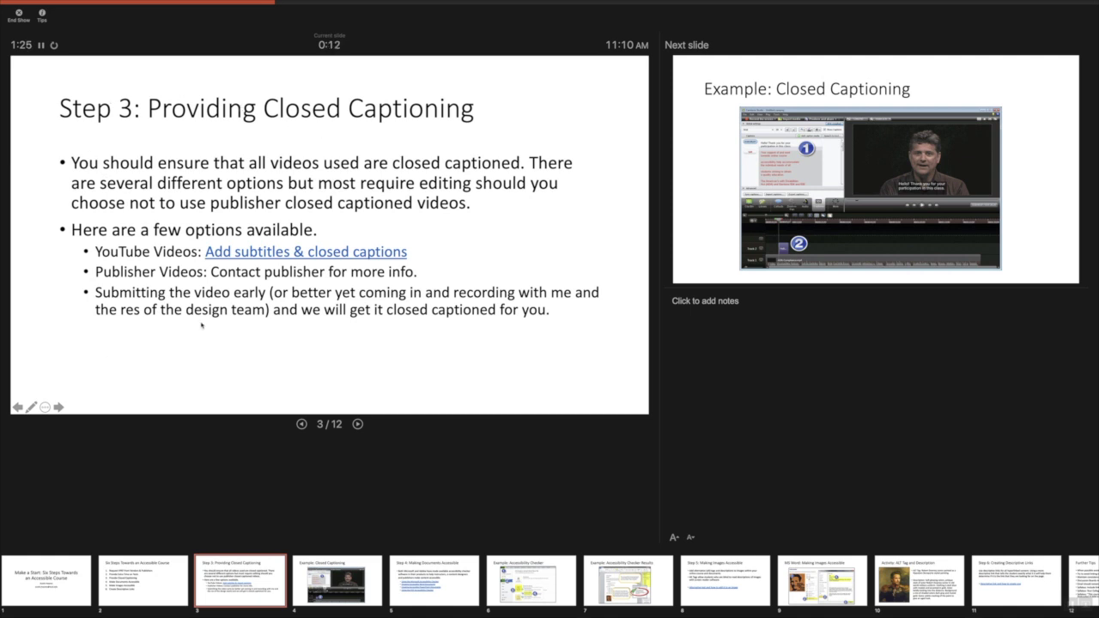
left_click(30, 407)
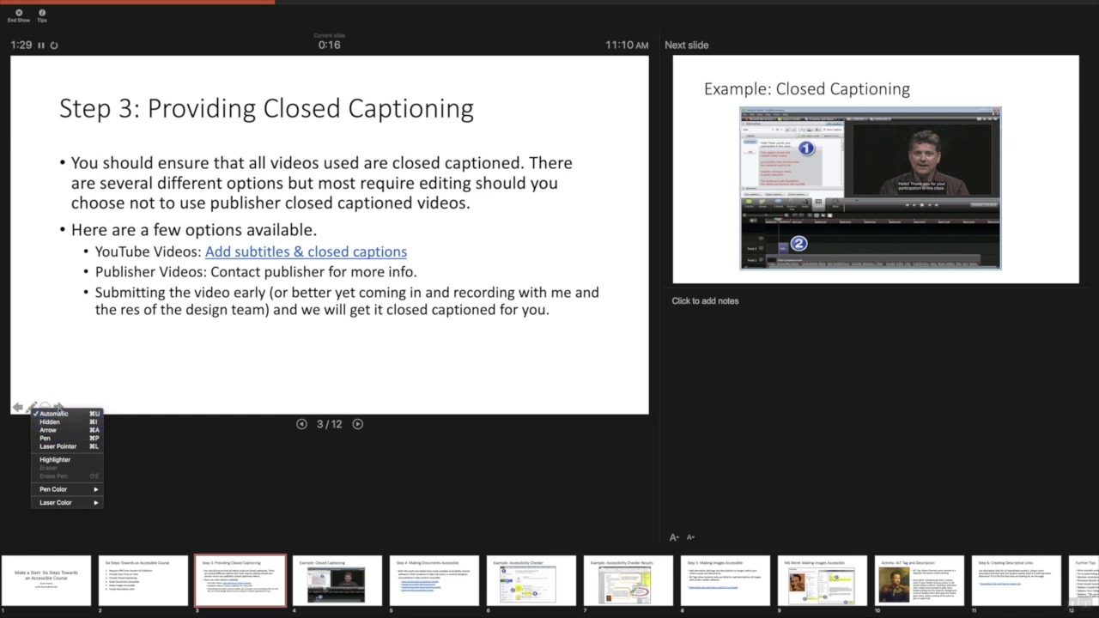
Step: Switch the pointer from the laser pointer to the pen for drawing
left_click(56, 447)
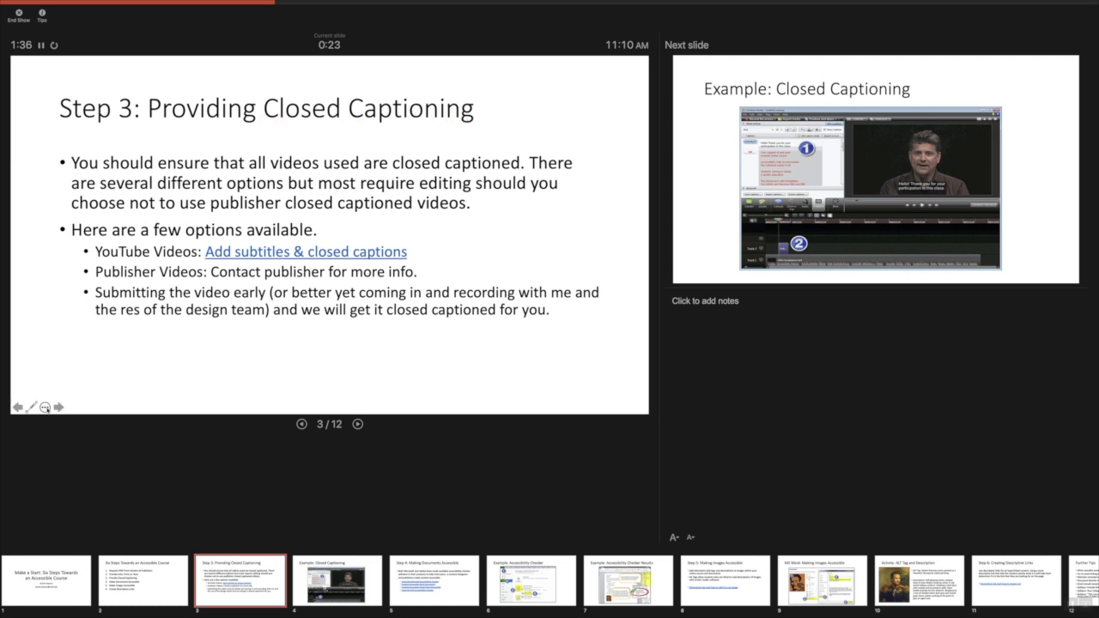
left_click(45, 407)
left_click(31, 407)
left_click(31, 407)
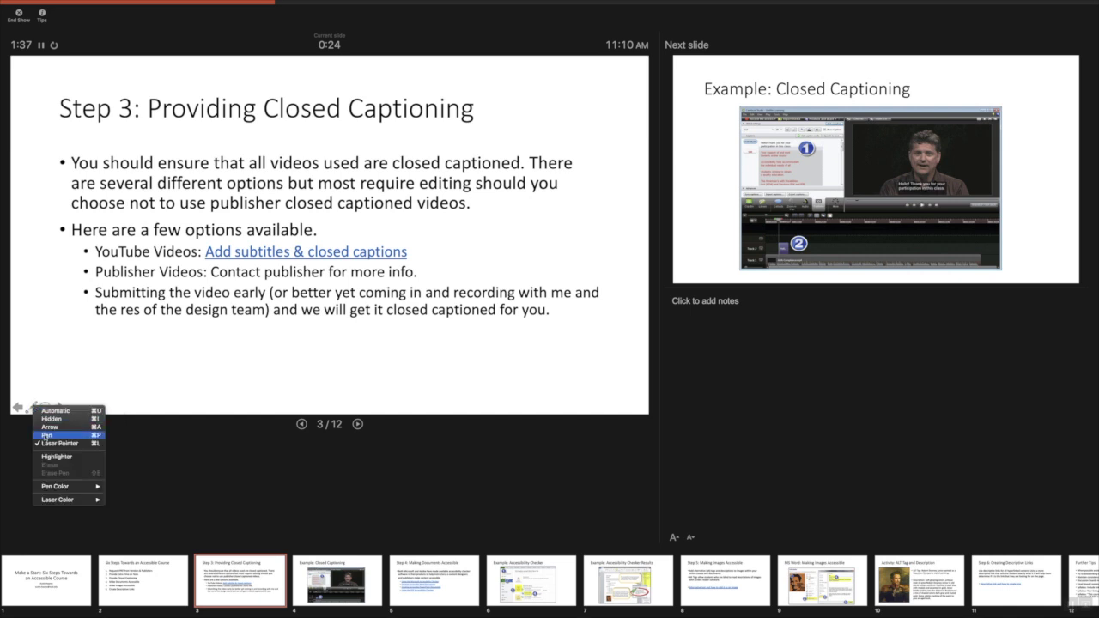
left_click(47, 435)
left_click(46, 407)
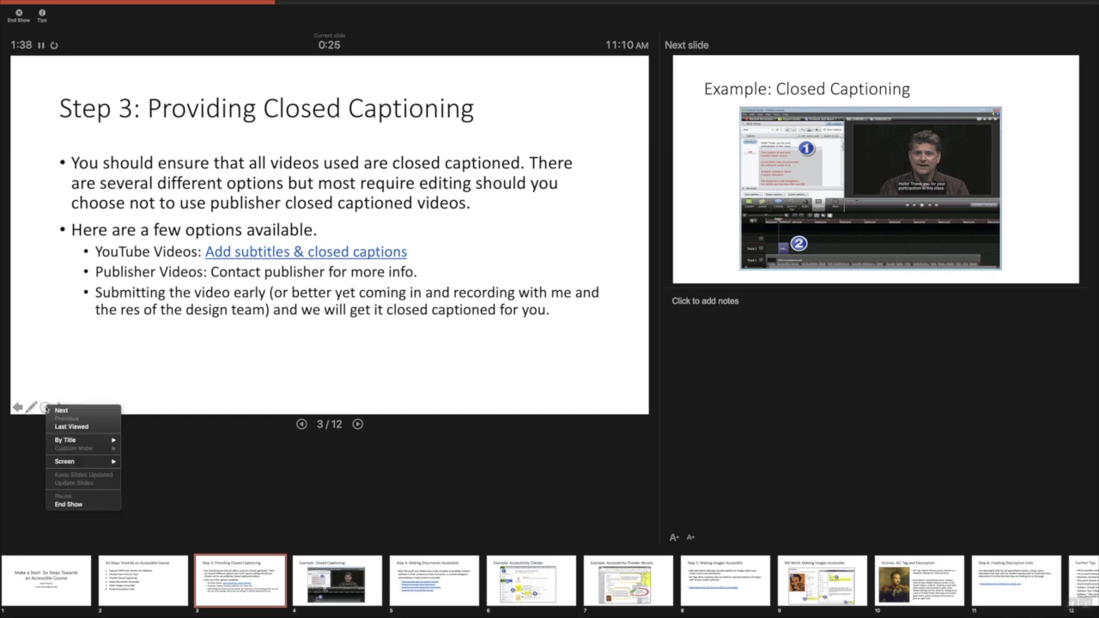
key("Escape")
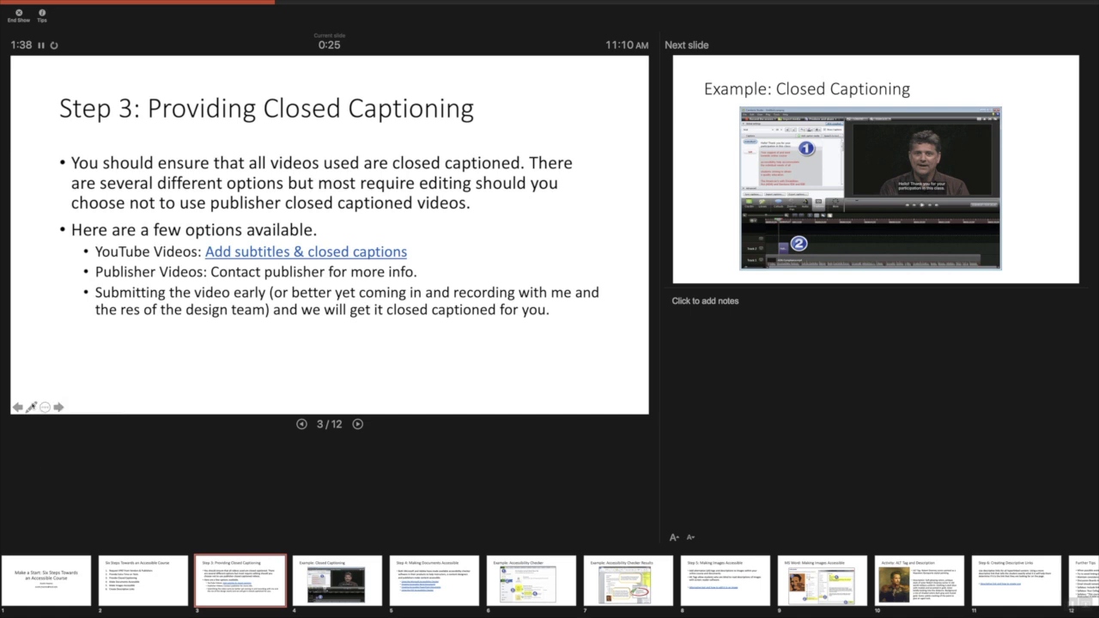
Step: Circle Closed Captioning, underline the captions link, write 'Media', then erase all ink
mouse_move(277, 90)
left_mouse_down()
mouse_move(262, 120)
mouse_move(467, 112)
mouse_move(442, 82)
mouse_move(268, 89)
left_mouse_up()
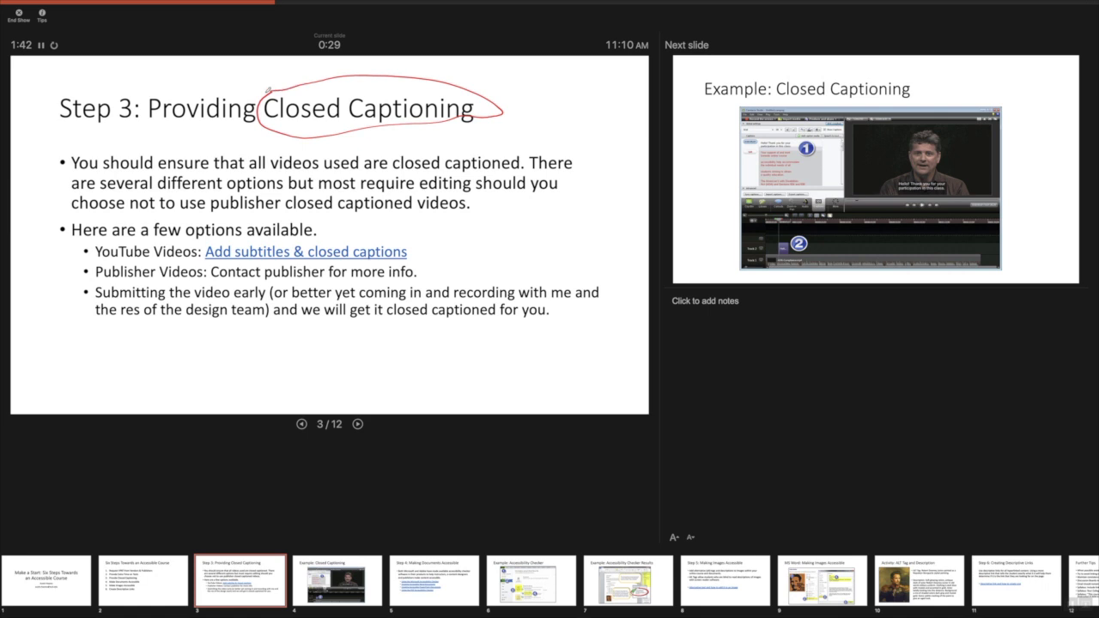
mouse_move(206, 259)
left_mouse_down()
mouse_move(421, 254)
mouse_move(407, 243)
left_mouse_up()
mouse_move(277, 369)
left_mouse_down()
mouse_move(311, 316)
mouse_move(316, 359)
mouse_move(352, 356)
mouse_move(368, 335)
mouse_move(383, 364)
mouse_move(407, 365)
left_mouse_up()
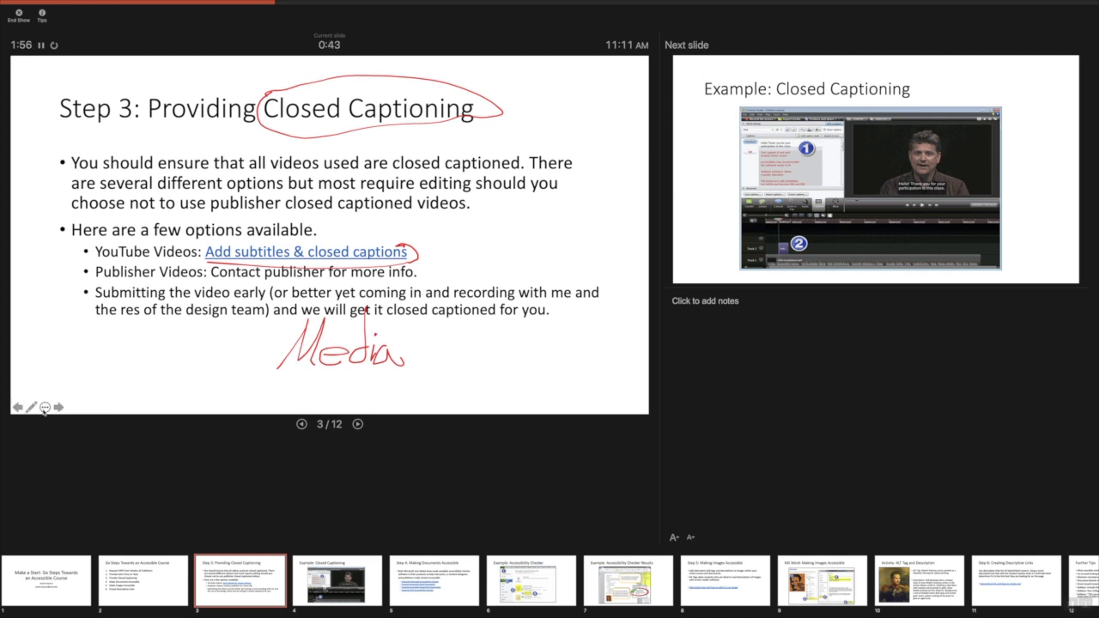
left_click(45, 408)
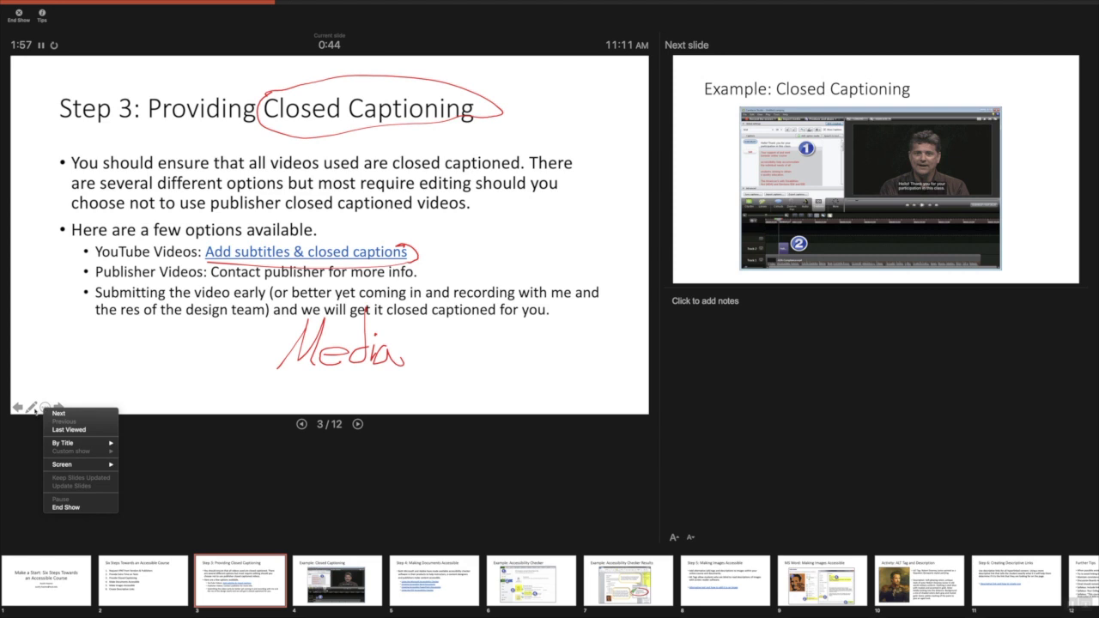
left_click(46, 409)
left_click(31, 407)
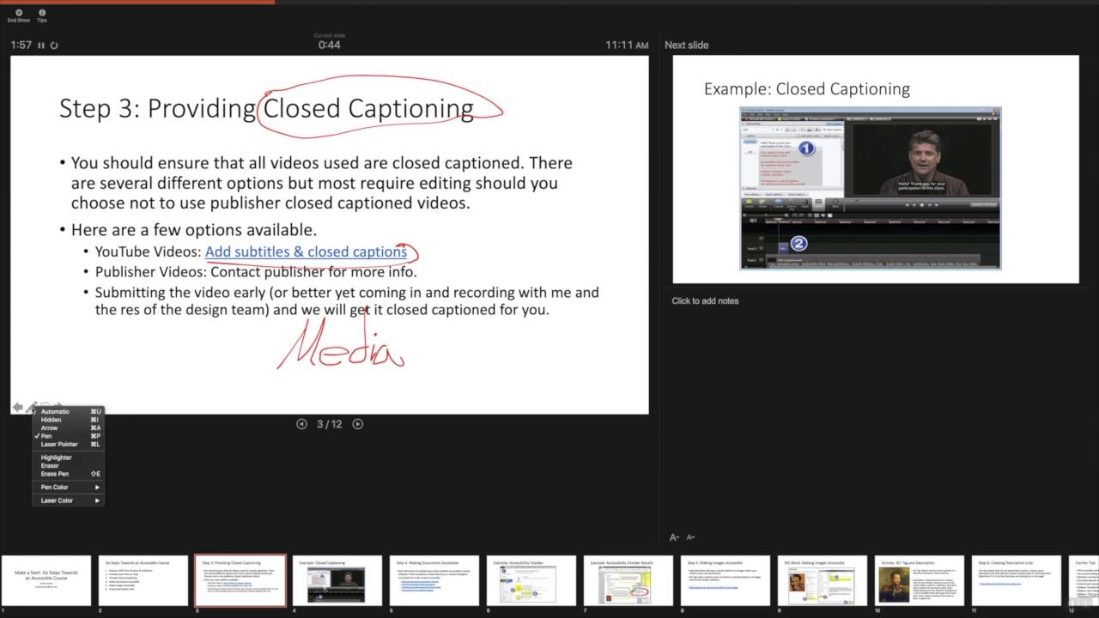
left_click(51, 474)
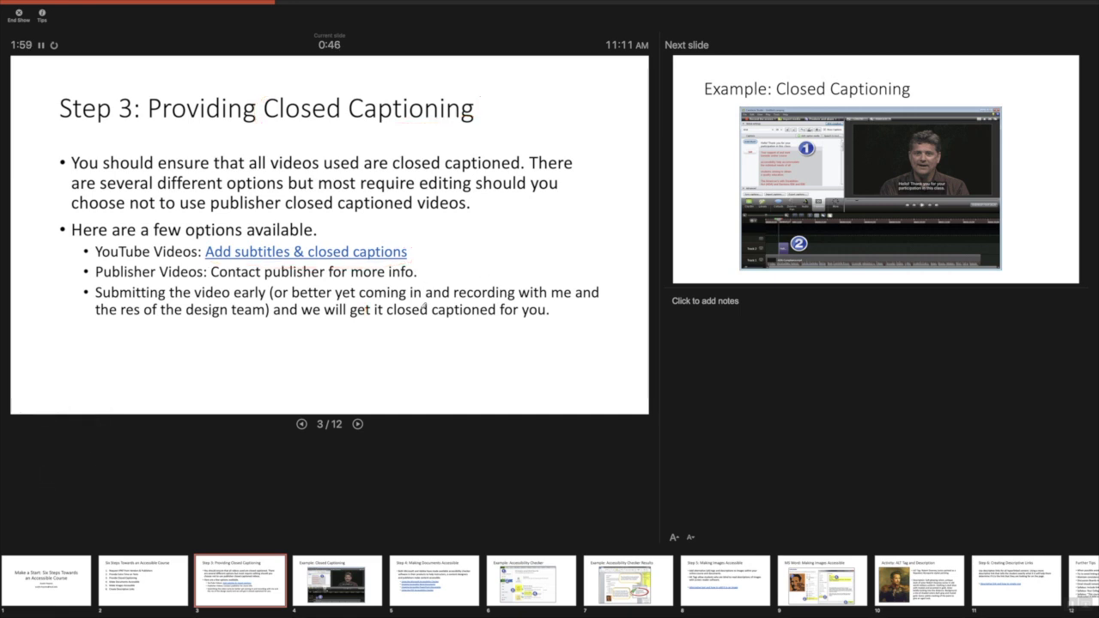
Step: Advance the recording to slide 4, 'Example: Closed Captioning'
left_click(358, 424)
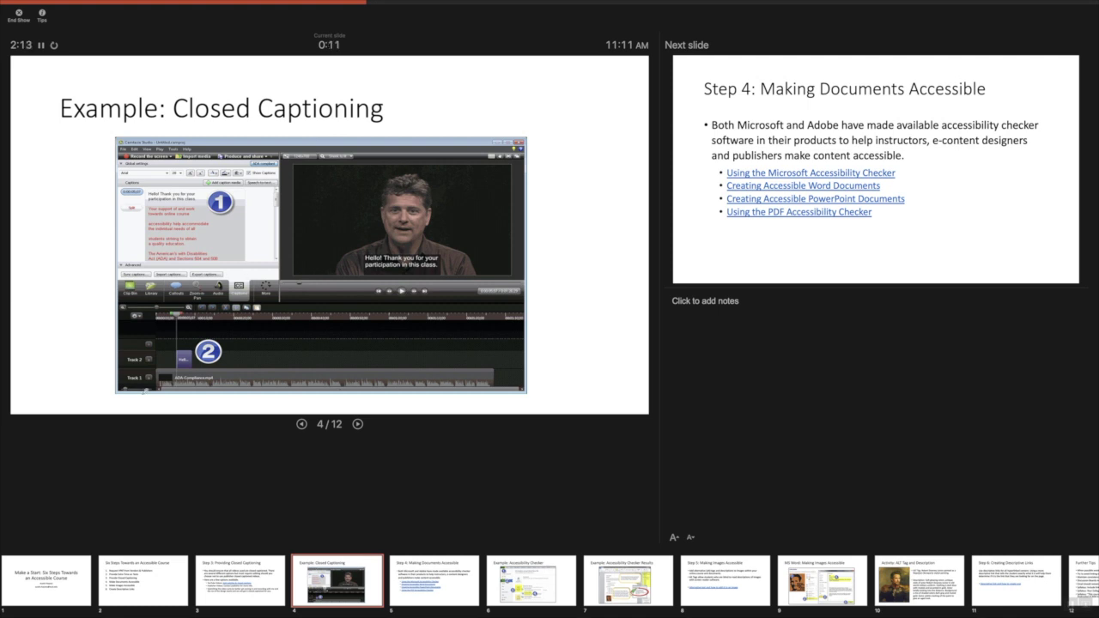
left_click(44, 408)
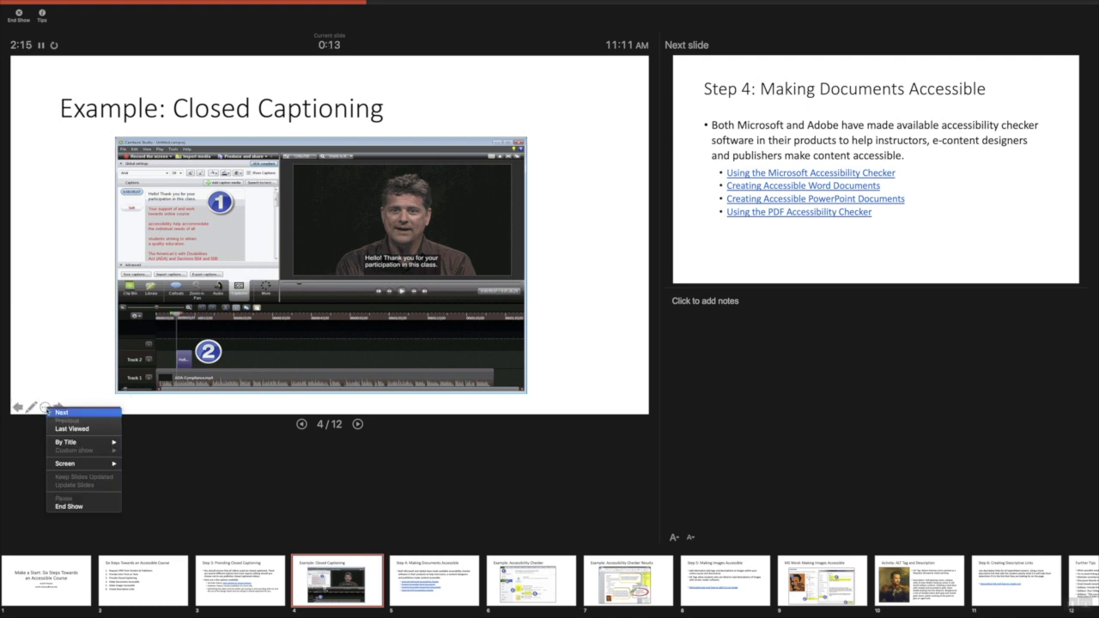
left_click(45, 409)
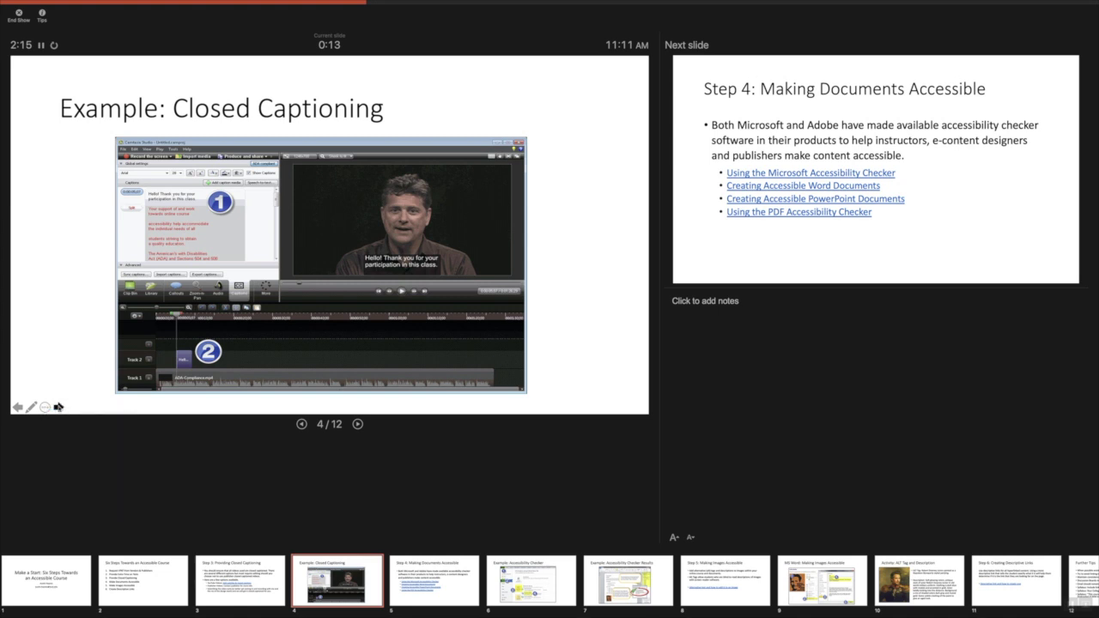
left_click(31, 407)
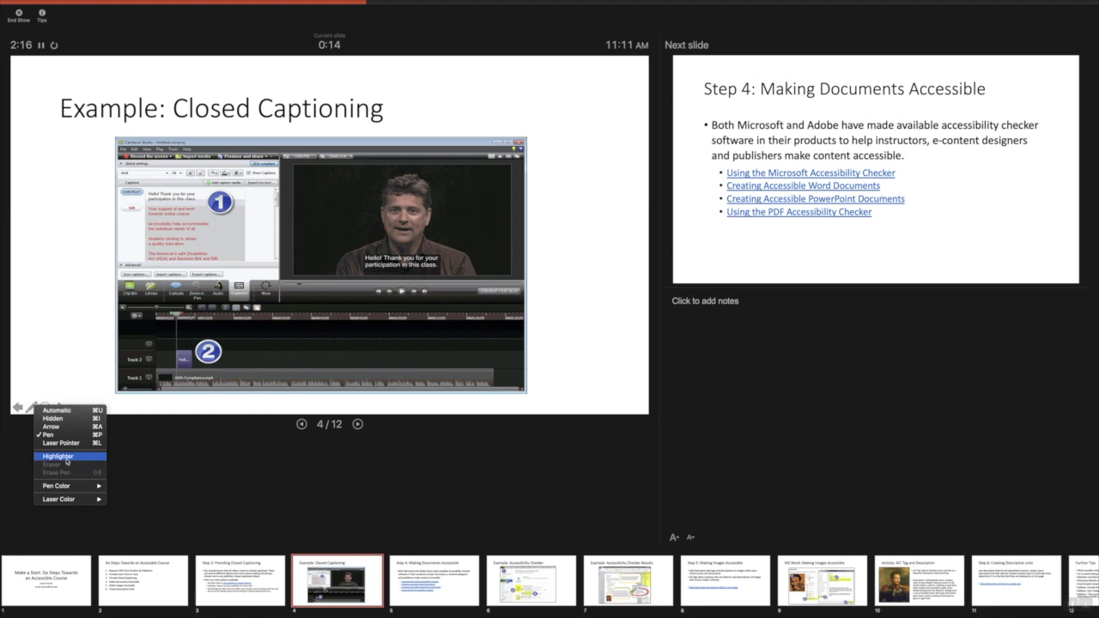
Step: Set green ink, circle the presenter, marker 2 and Track 1 clip, and arrow marker 1
mouse_move(77, 487)
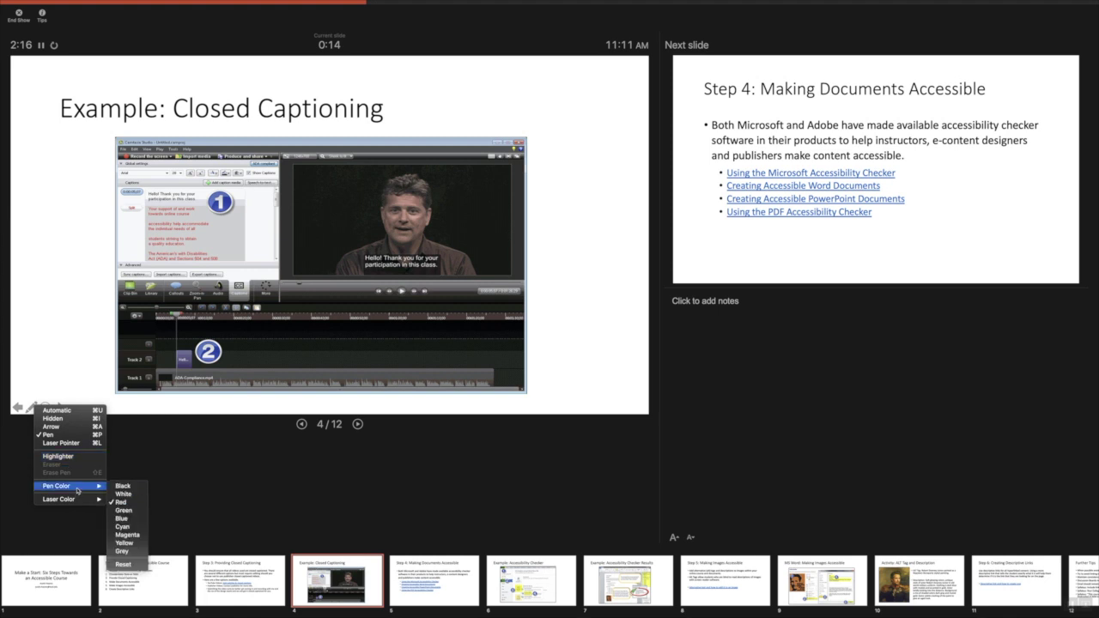
left_click(136, 517)
mouse_move(458, 175)
left_mouse_down()
mouse_move(358, 202)
mouse_move(464, 167)
mouse_move(388, 151)
left_mouse_up()
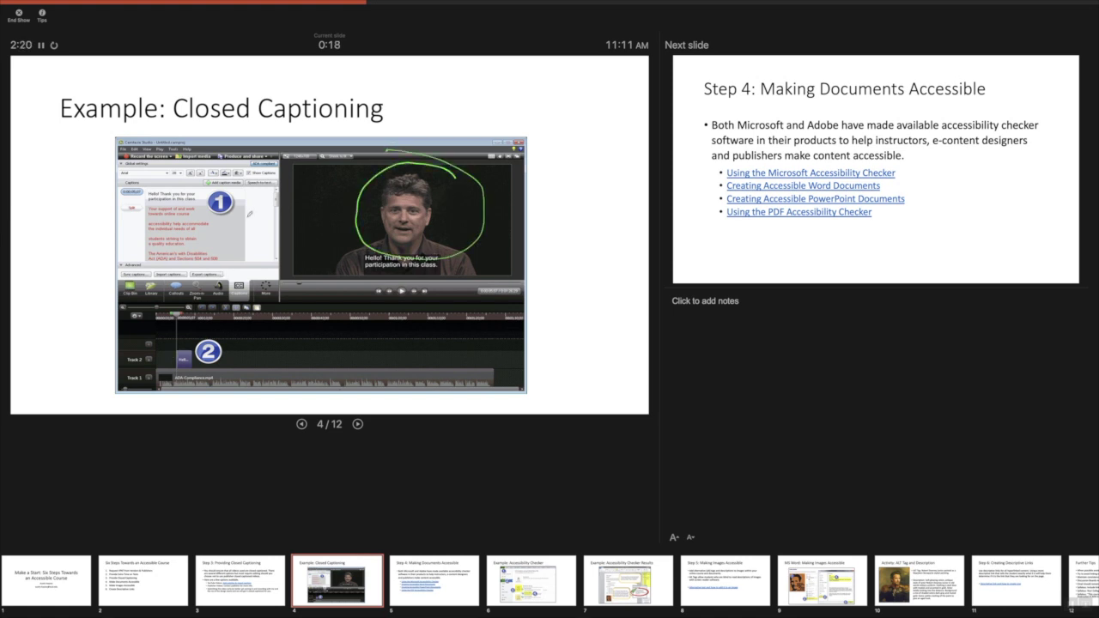
mouse_move(235, 198)
left_mouse_down()
mouse_move(282, 198)
mouse_move(251, 224)
left_mouse_up()
mouse_move(230, 340)
left_mouse_down()
mouse_move(193, 382)
mouse_move(197, 313)
left_mouse_up()
mouse_move(302, 357)
left_mouse_down()
mouse_move(369, 387)
mouse_move(467, 352)
mouse_move(293, 354)
mouse_move(306, 363)
left_mouse_up()
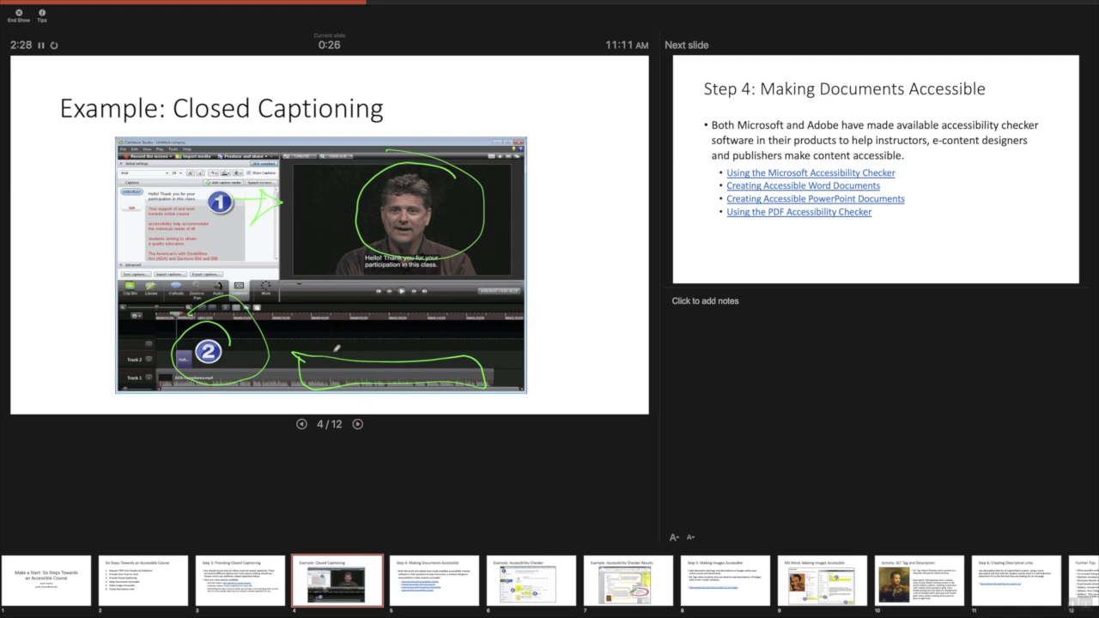
Step: On slide 5, circle 'Accessible' in green and highlight 'Documents' in yellow
left_click(358, 426)
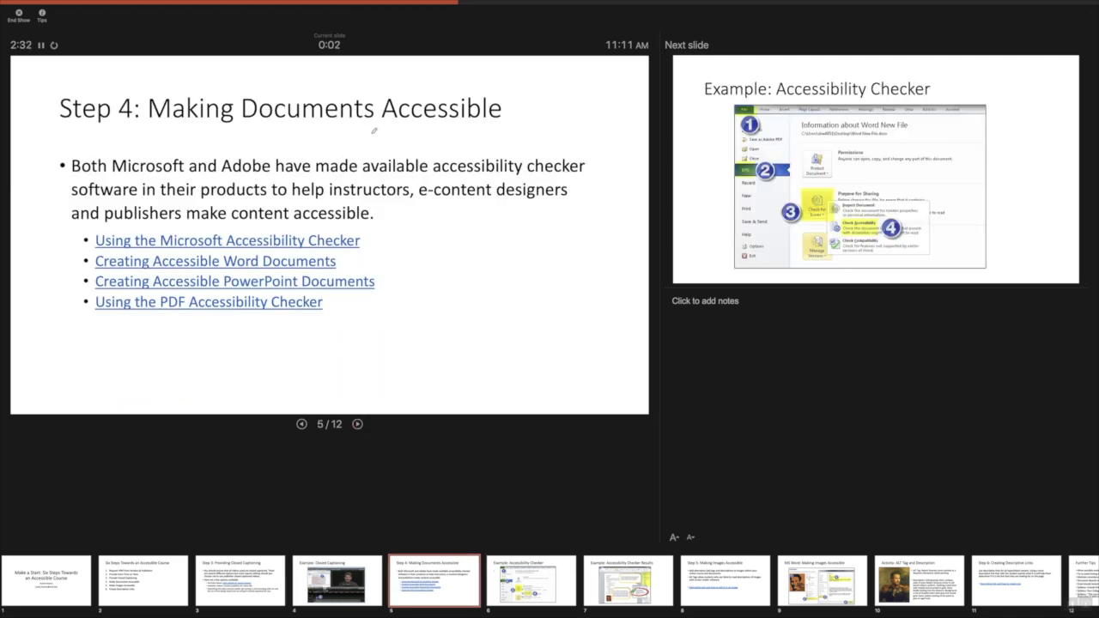
mouse_move(448, 118)
left_mouse_down()
mouse_move(523, 113)
mouse_move(387, 96)
mouse_move(391, 130)
left_mouse_up()
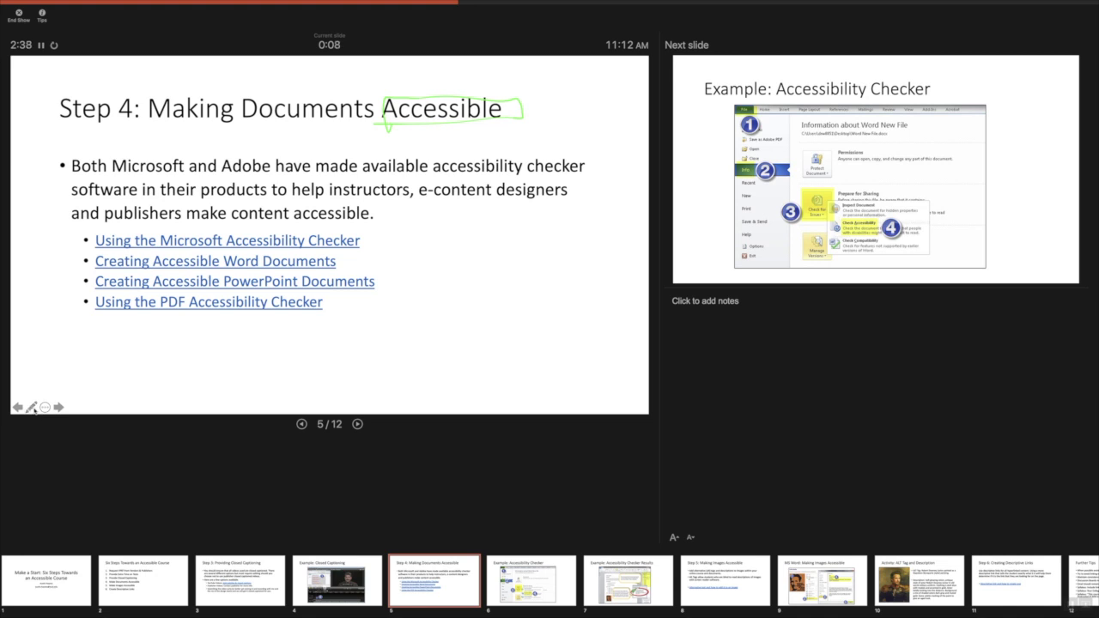
left_click(32, 406)
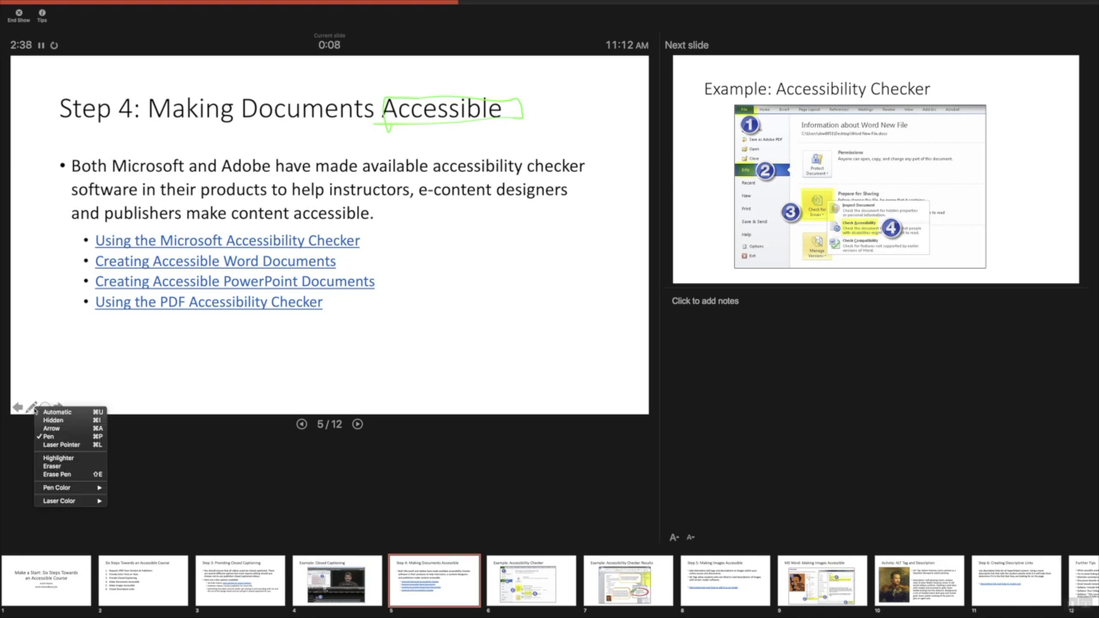
left_click(59, 457)
mouse_move(225, 112)
left_mouse_down()
mouse_move(363, 100)
mouse_move(249, 94)
mouse_move(331, 97)
mouse_move(285, 99)
left_mouse_up()
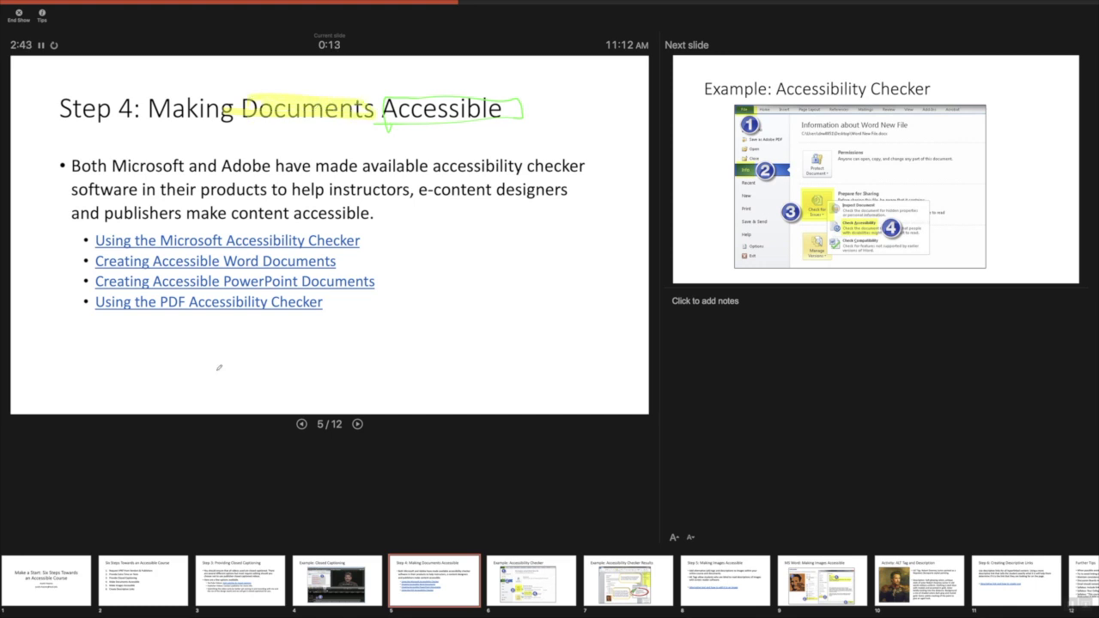
Step: Hide the pointer and advance to the Accessibility Checker example slide
left_click(32, 408)
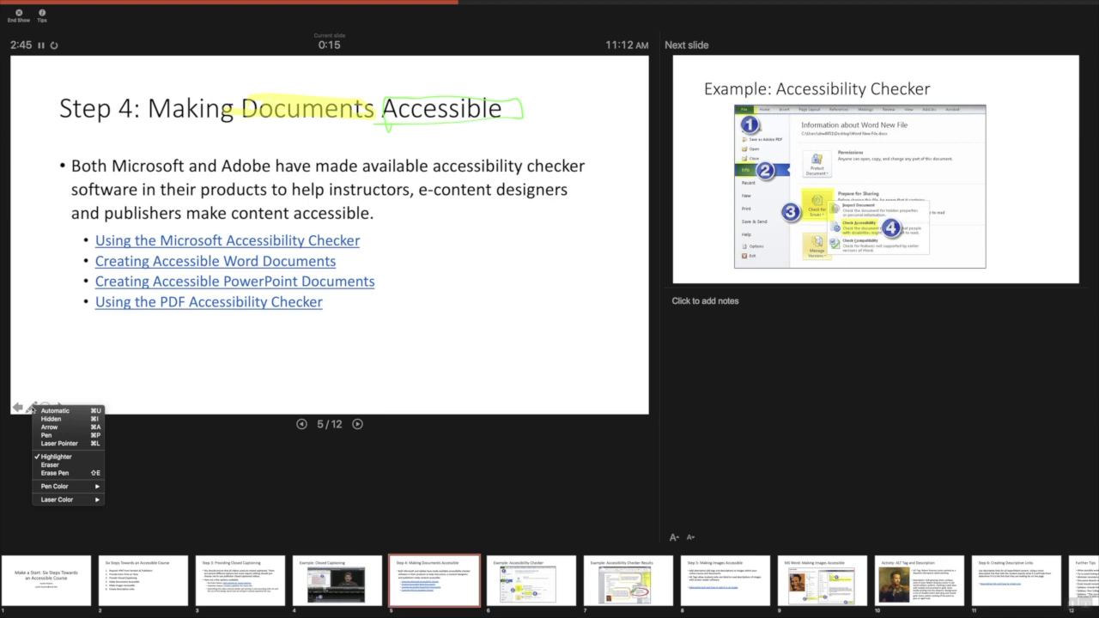
left_click(52, 418)
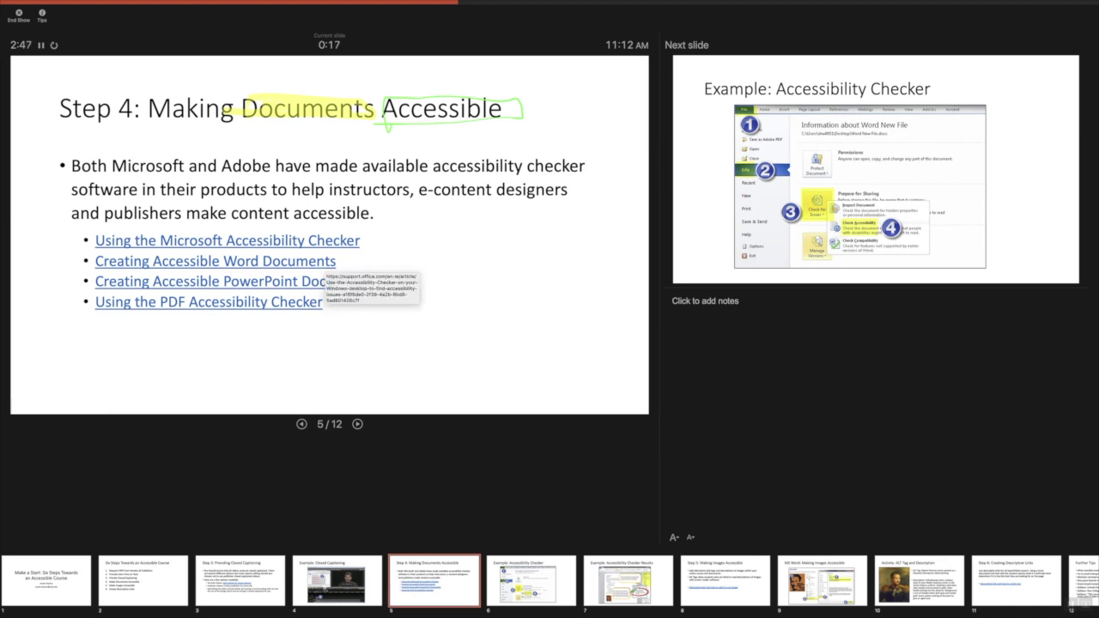
key("Right")
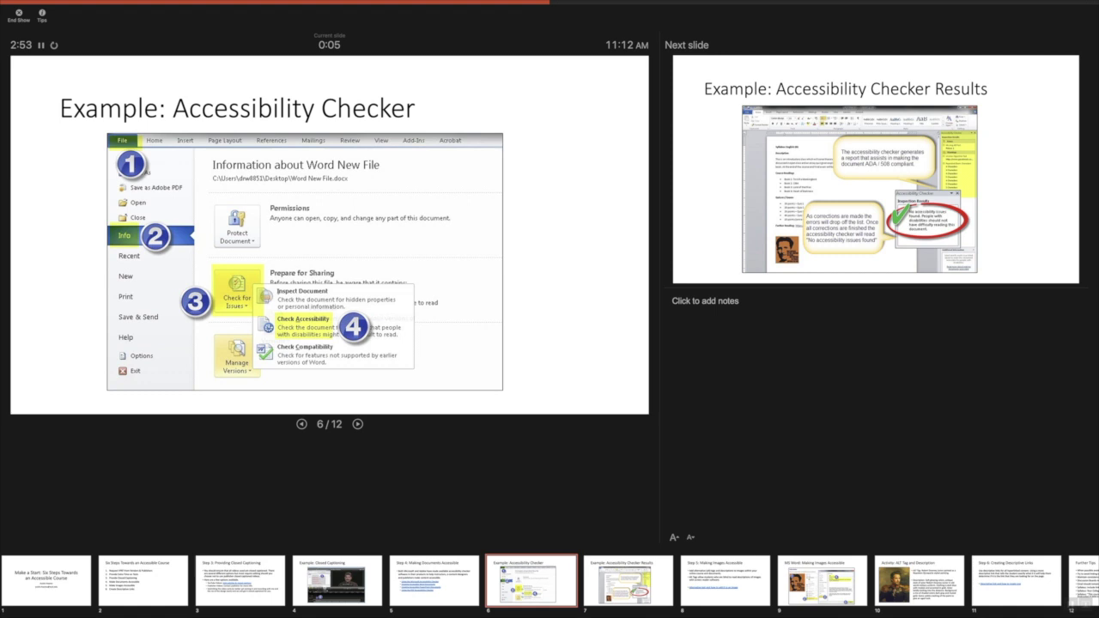
Step: Advance past the checker results and image slides to slide 10, 'Activity: ALT Tag and Description'
left_click(358, 425)
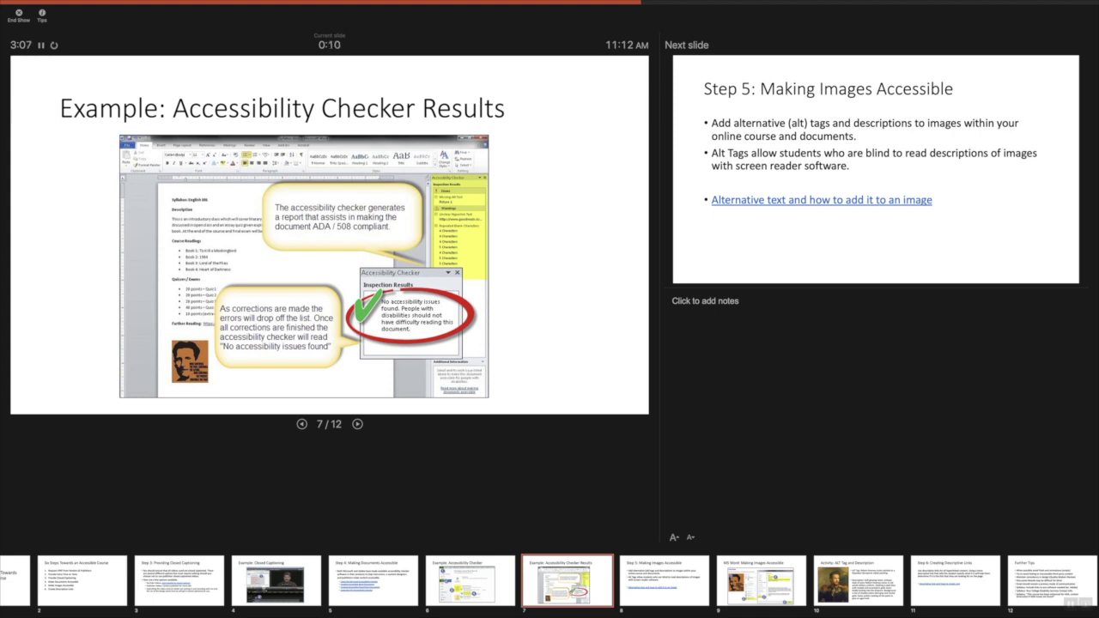
left_click(358, 424)
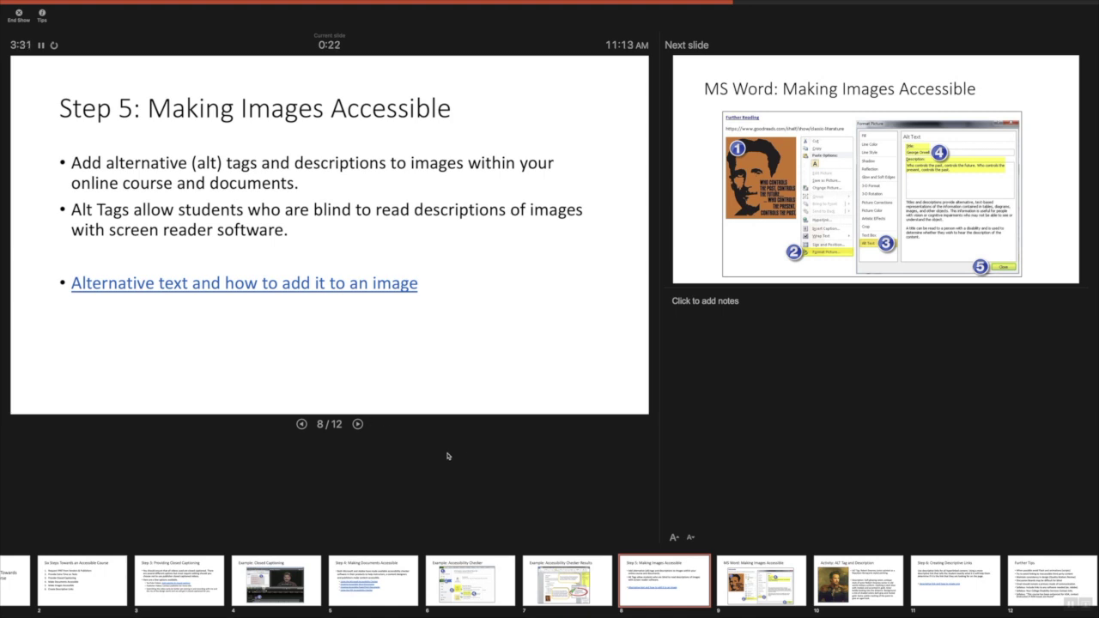
left_click(358, 424)
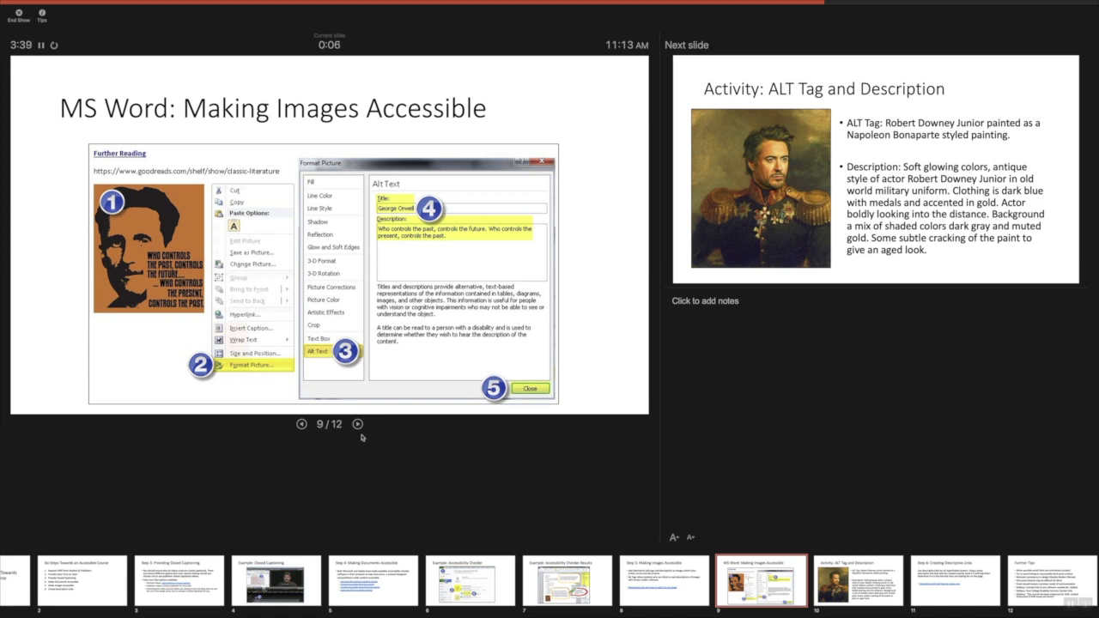
left_click(359, 426)
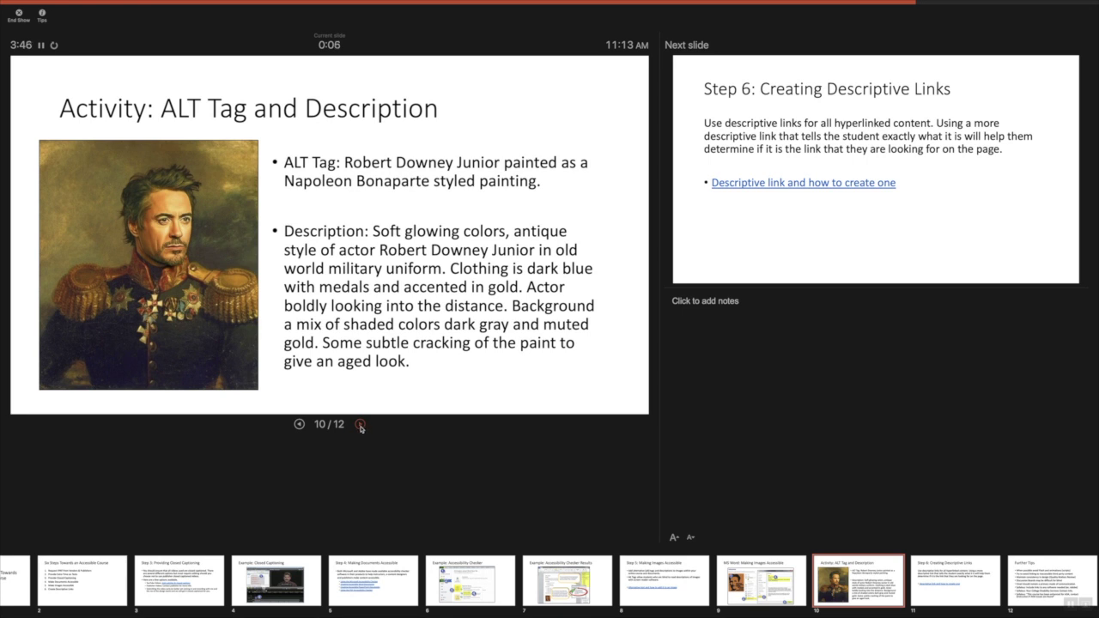
Step: Advance through 'Step 6: Creating Descriptive Links' to slide 12, 'Further Tips'
left_click(359, 425)
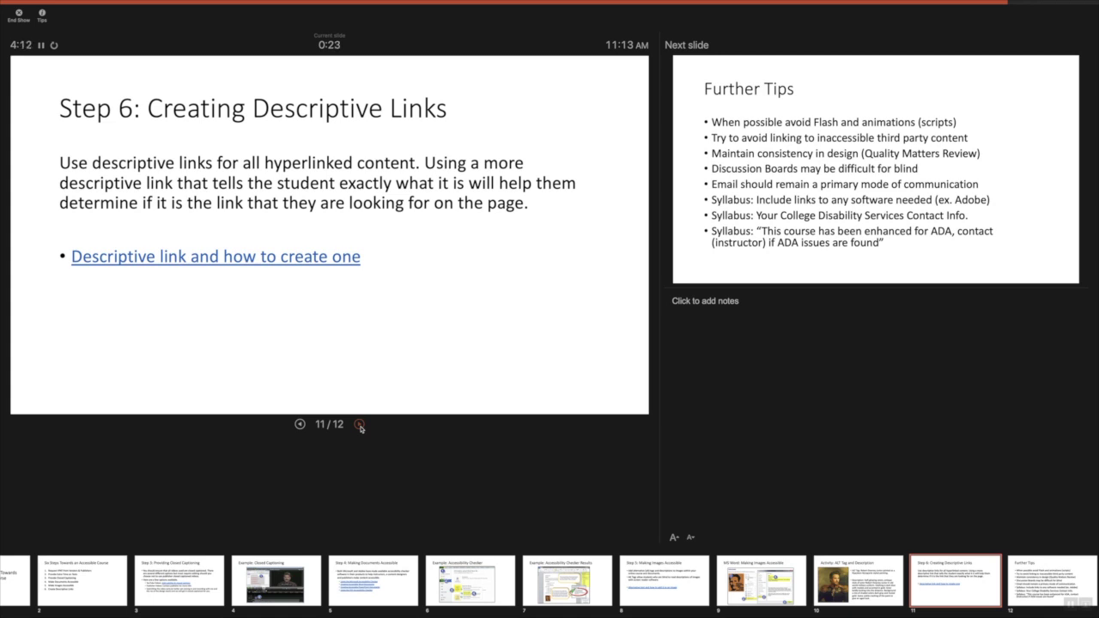
left_click(360, 425)
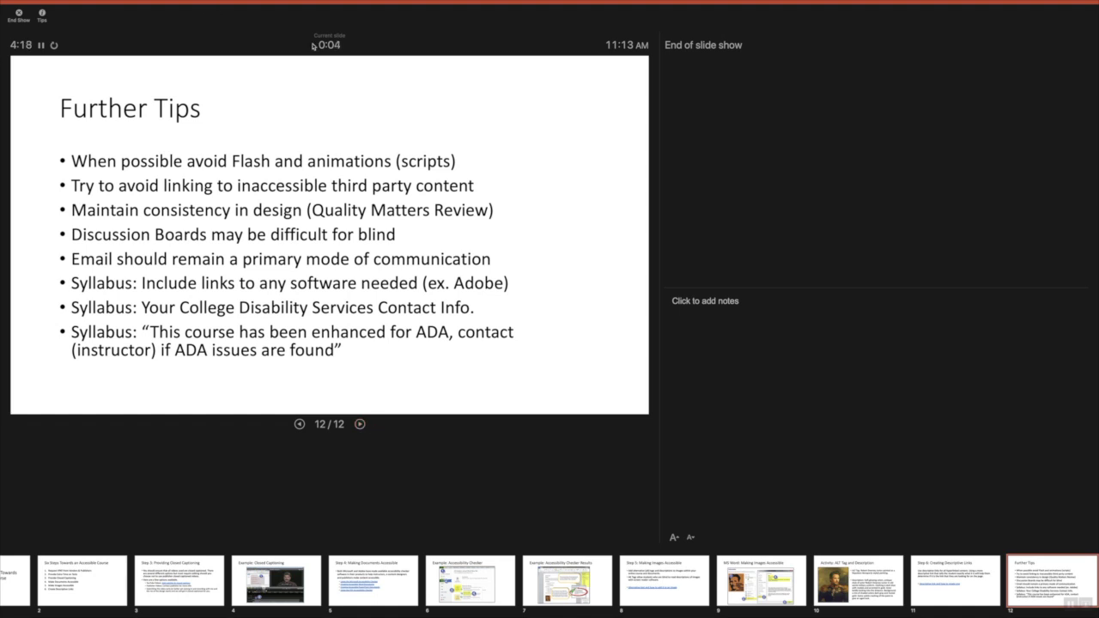
Step: End the recorded show and review all 12 slides' timings in Slide Sorter
left_click(18, 14)
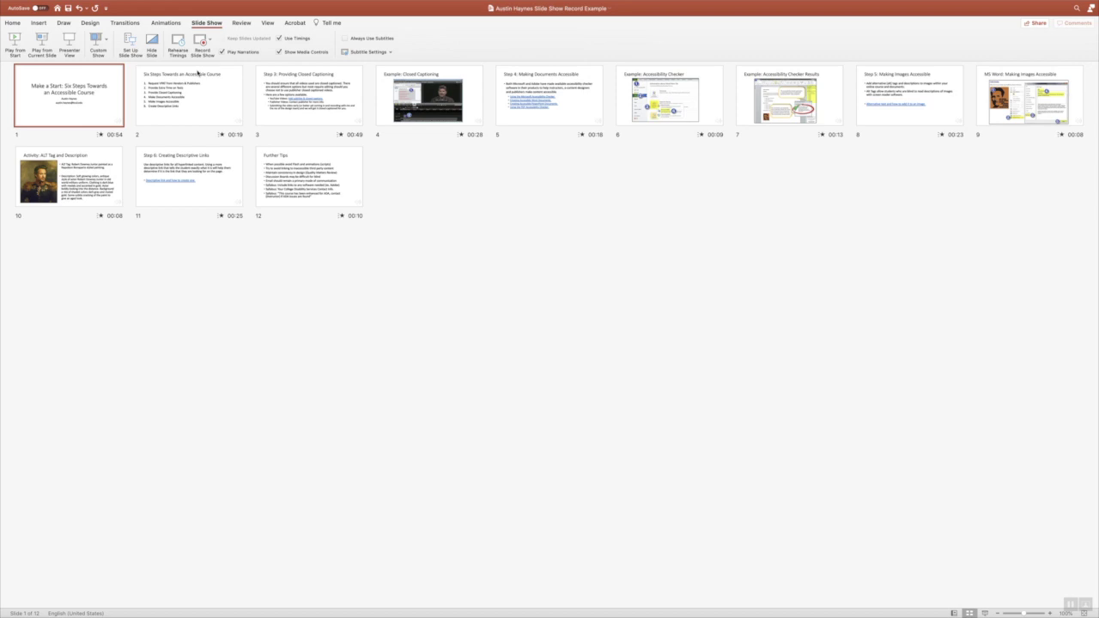
left_click(267, 23)
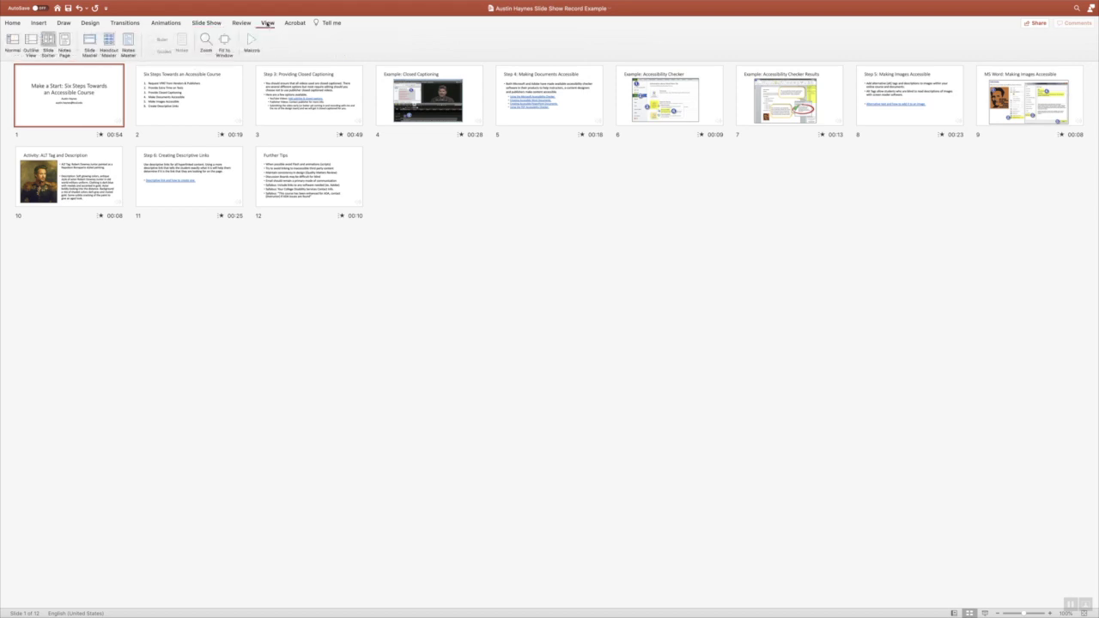
Step: Switch to Normal view, then briefly play and pause the title slide's narration clip
left_click(13, 39)
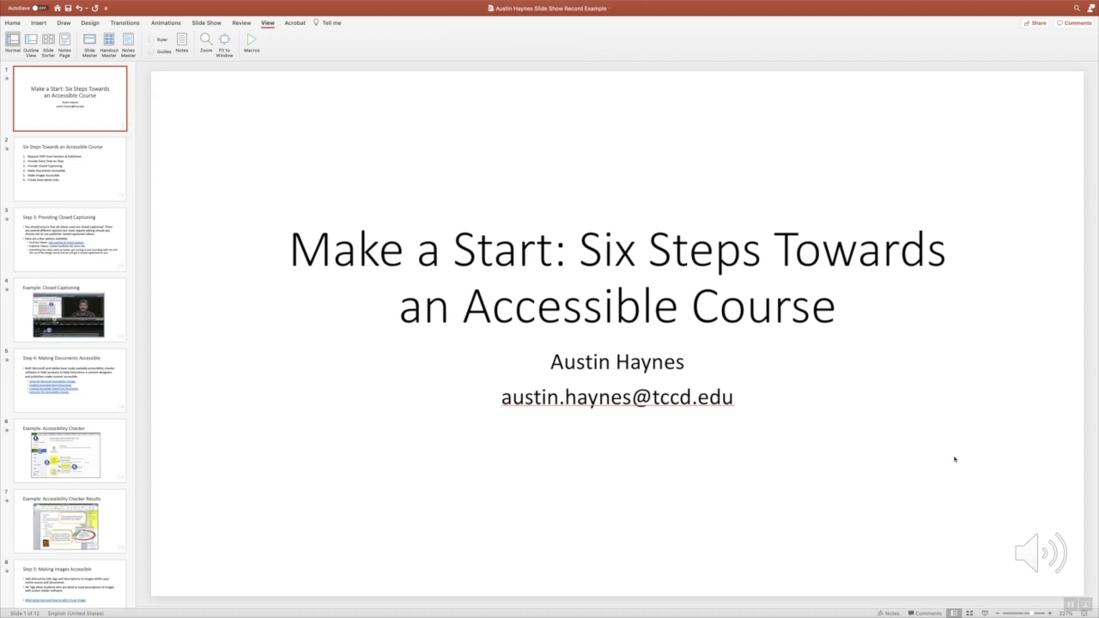
mouse_move(1078, 561)
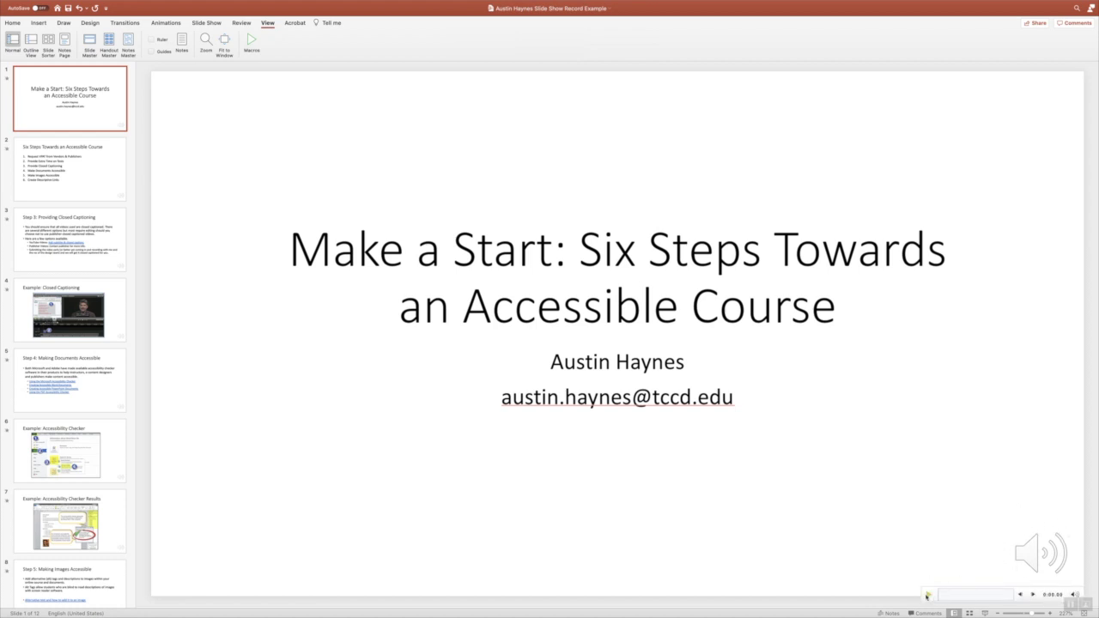
left_click(928, 595)
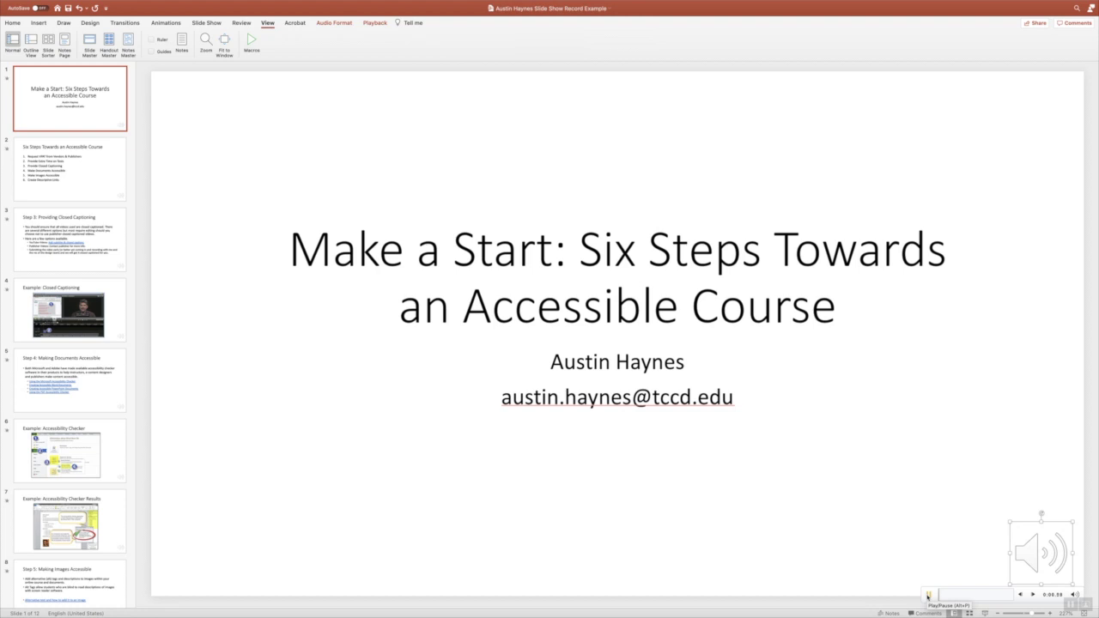
left_click(928, 596)
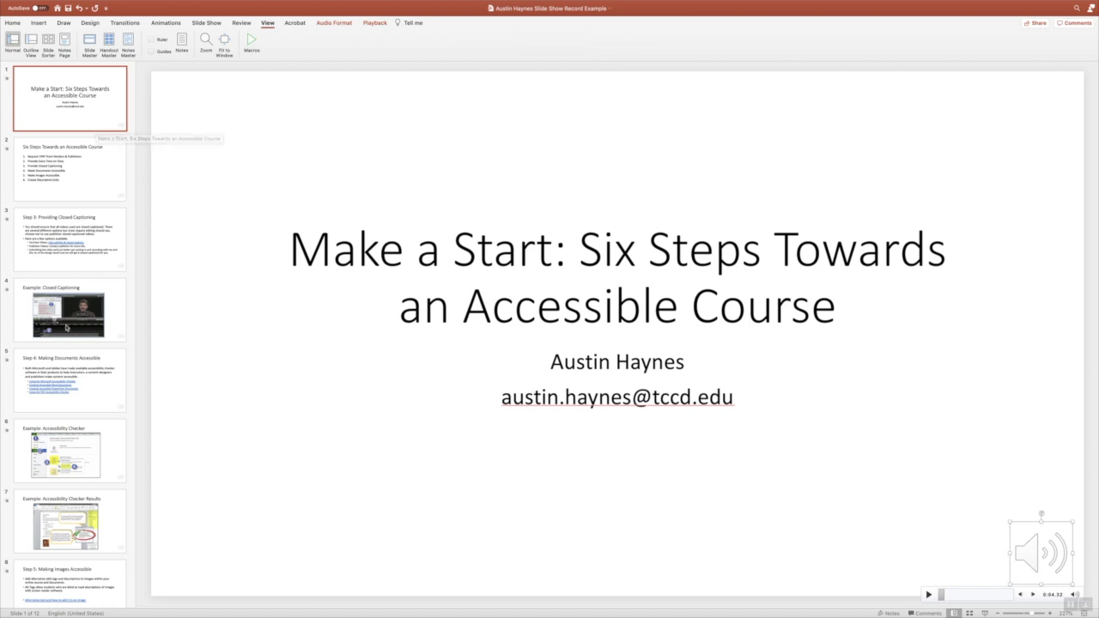
Step: Duplicate slide 4, 'Example: Closed Captioning', to create slide 5
left_click(67, 324)
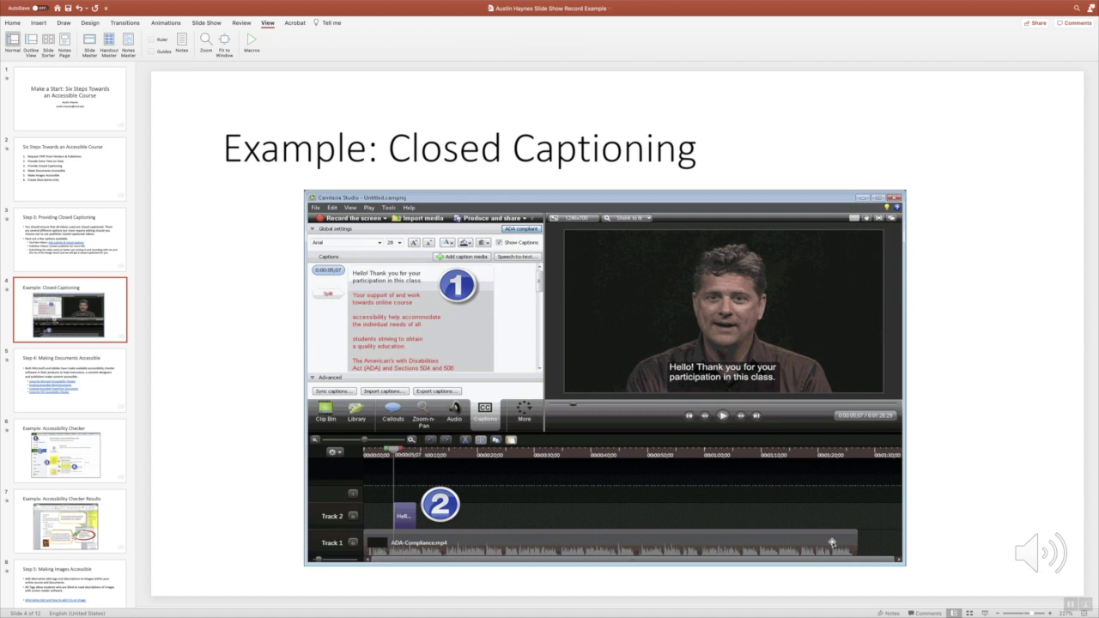
right_click(77, 313)
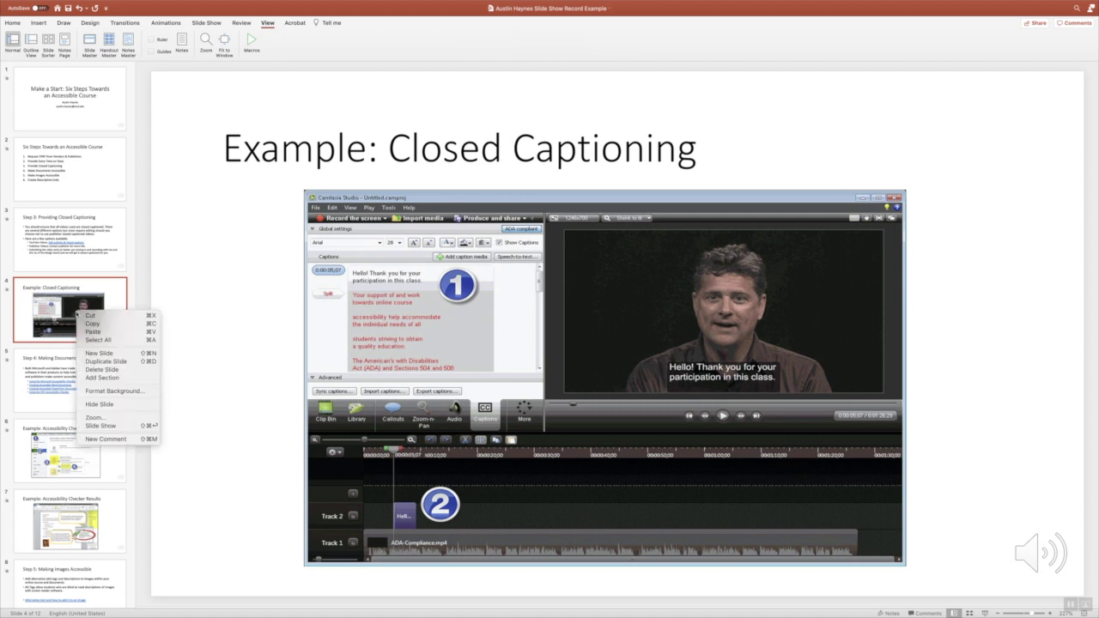
left_click(110, 361)
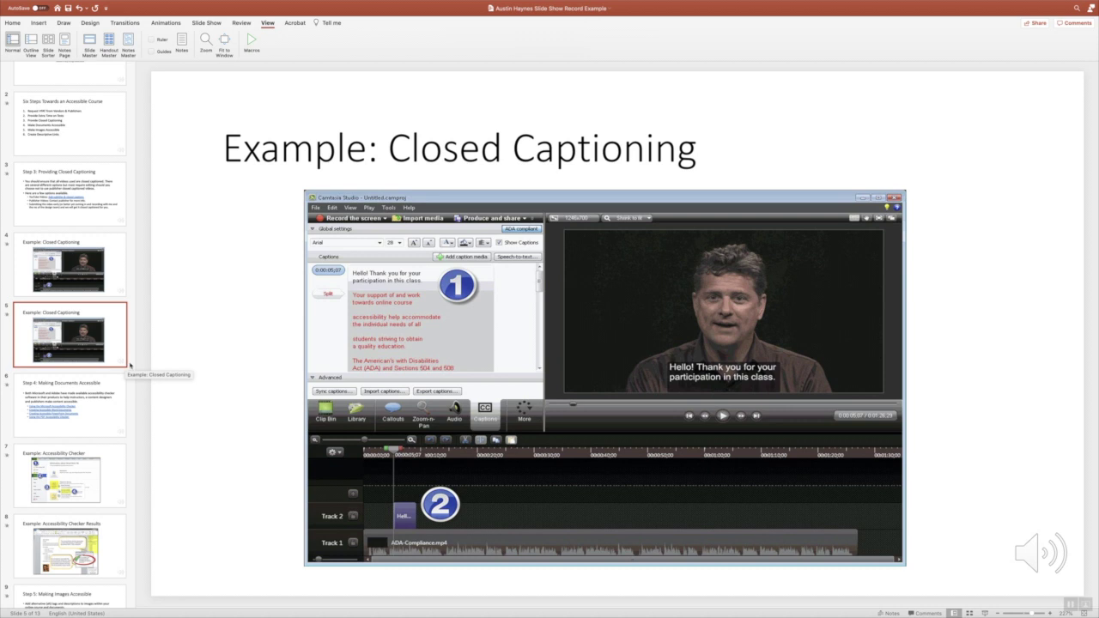
Step: Compare slides 4 and 5, ending on the duplicated slide 5 with the Slide Show tab shown
left_click(109, 275)
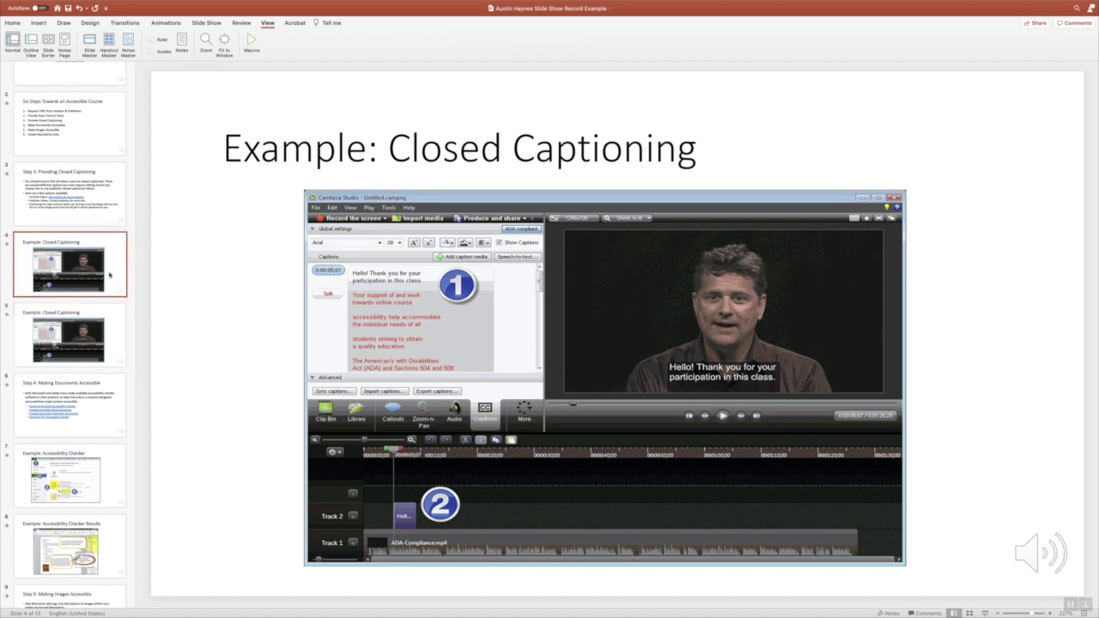
left_click(99, 346)
mouse_move(1058, 533)
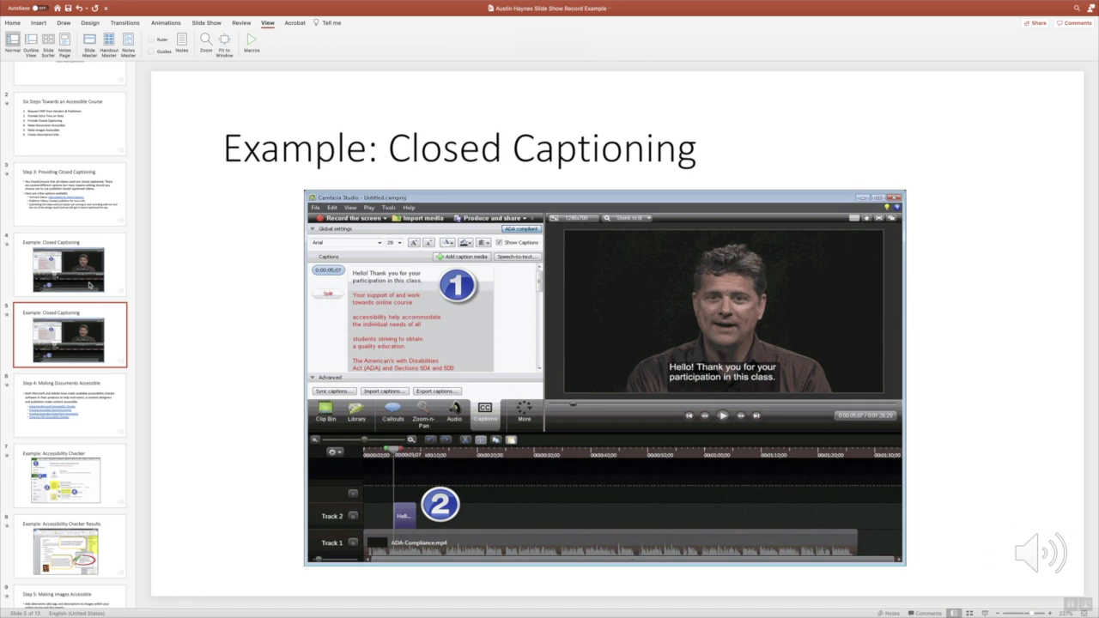
left_click(87, 258)
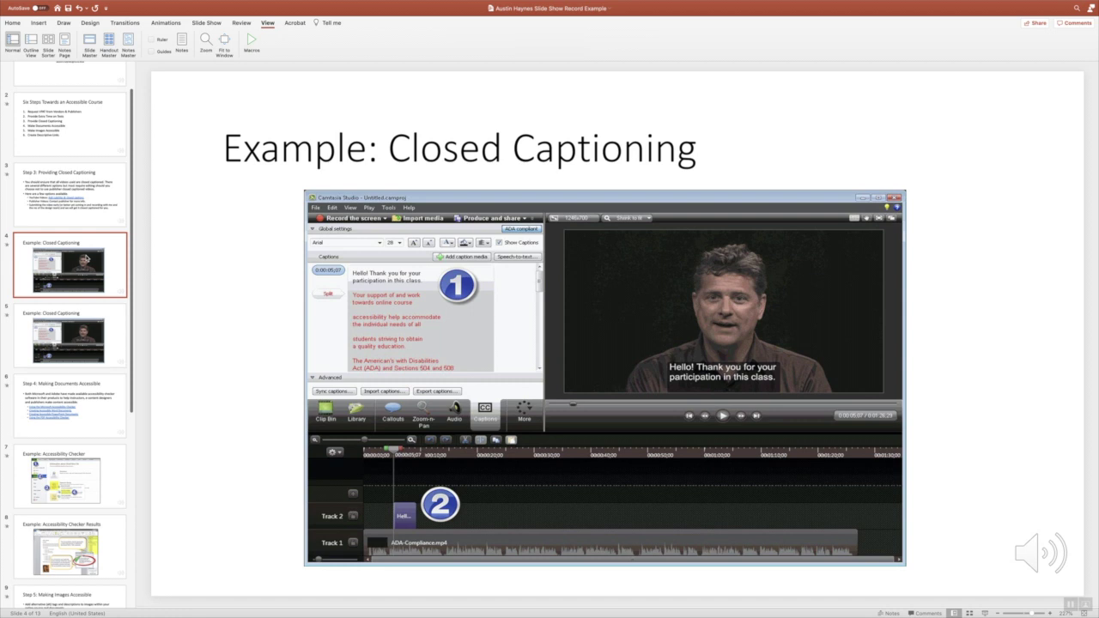
mouse_move(1052, 554)
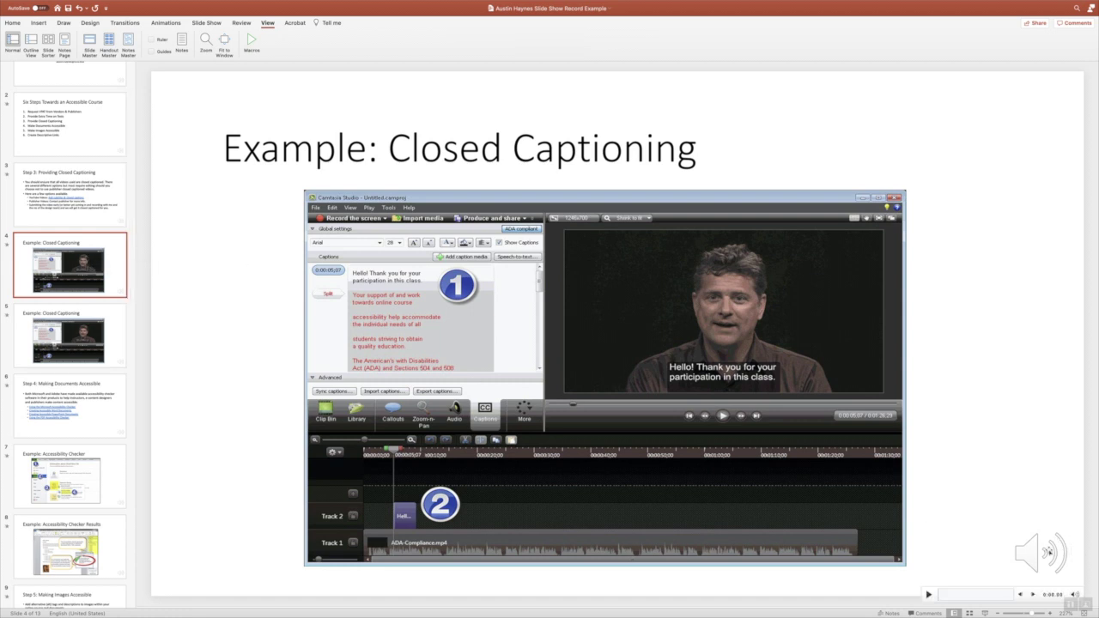
left_click(57, 334)
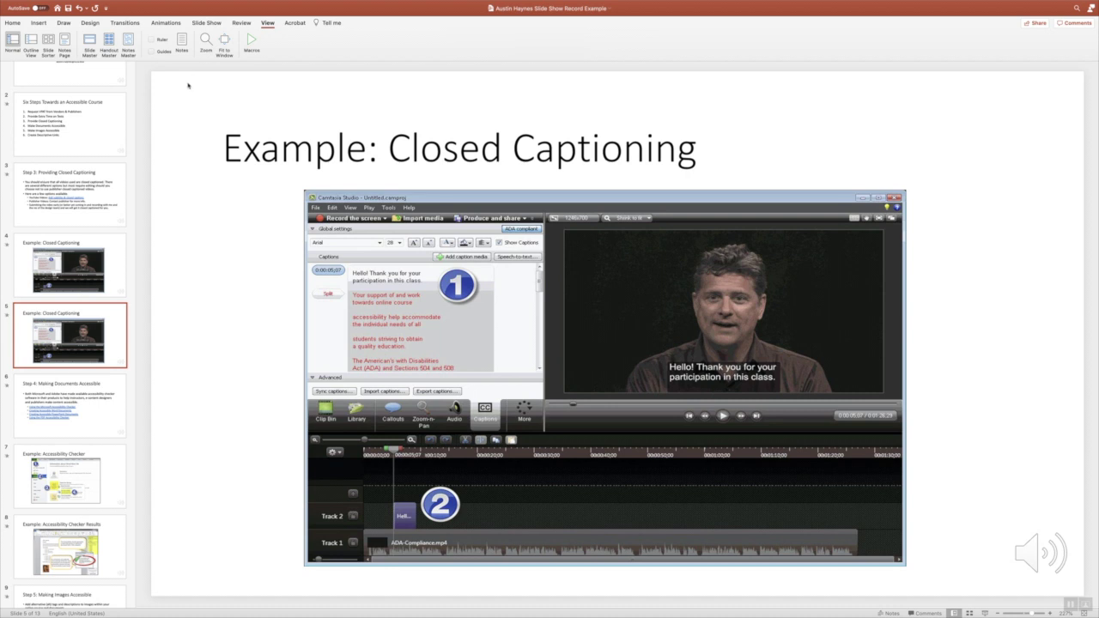
left_click(201, 24)
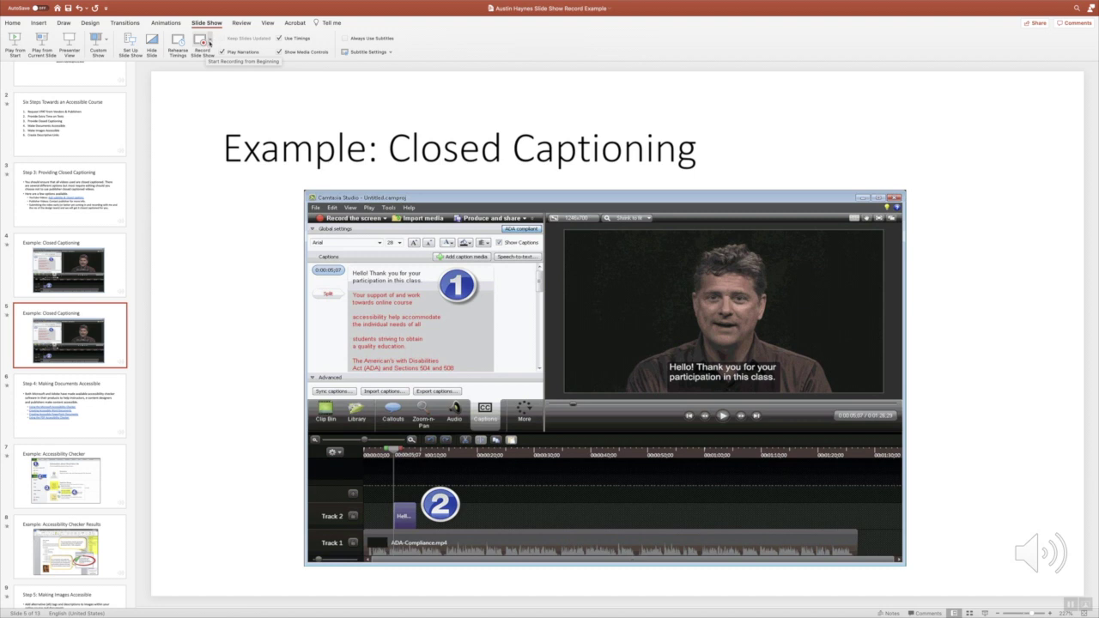
Step: Clear the timing on slide 5, then its narration, via Record Slide Show > Clear
left_click(211, 42)
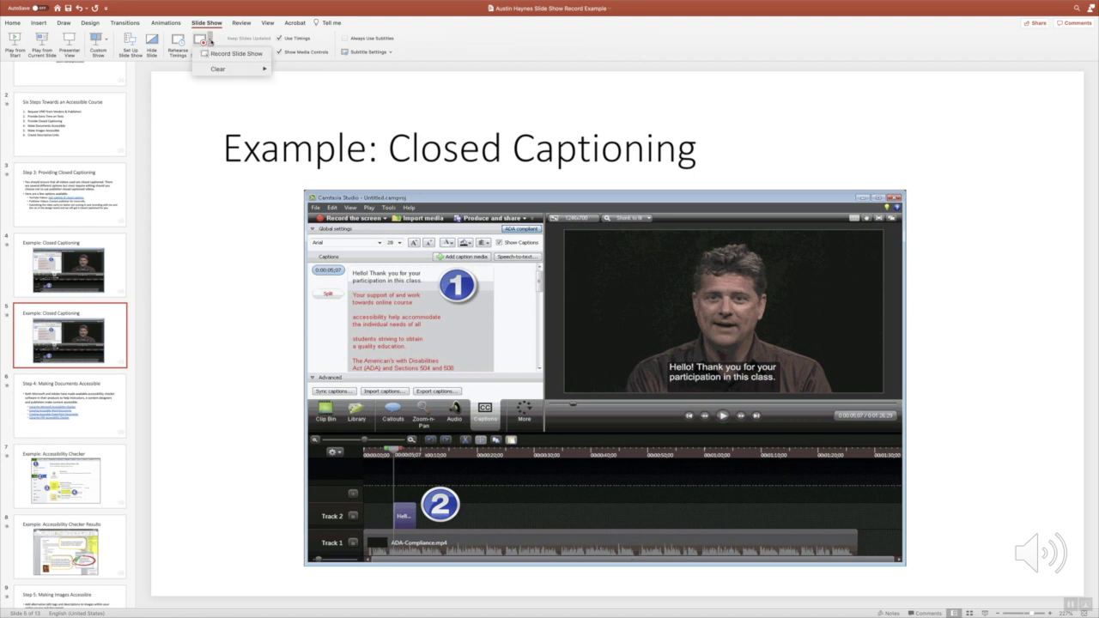
mouse_move(214, 71)
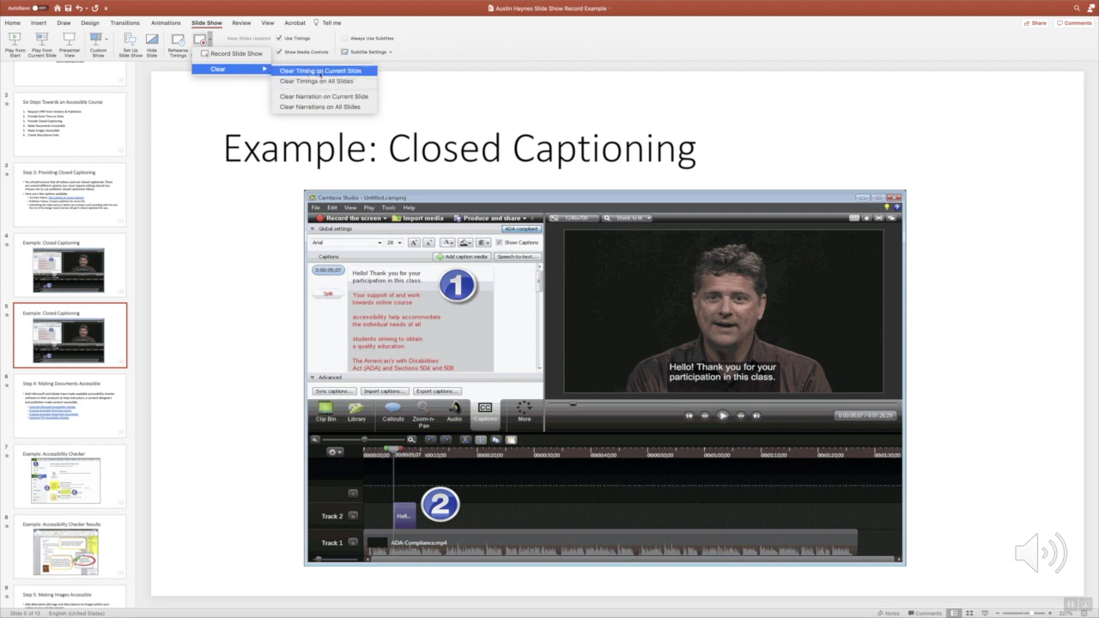
left_click(321, 71)
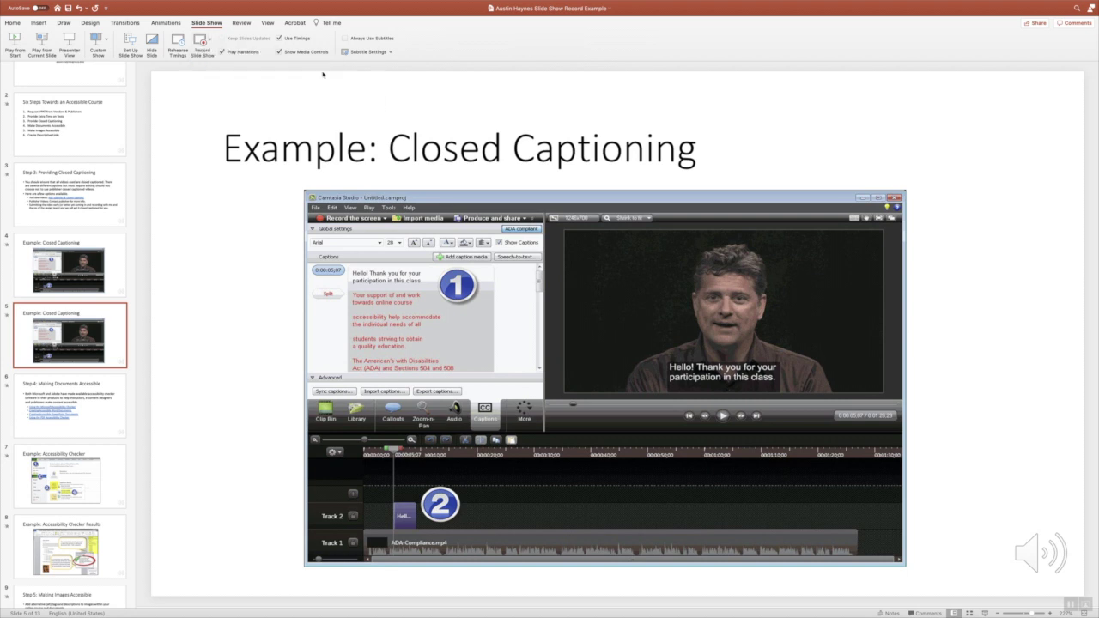
left_click(210, 40)
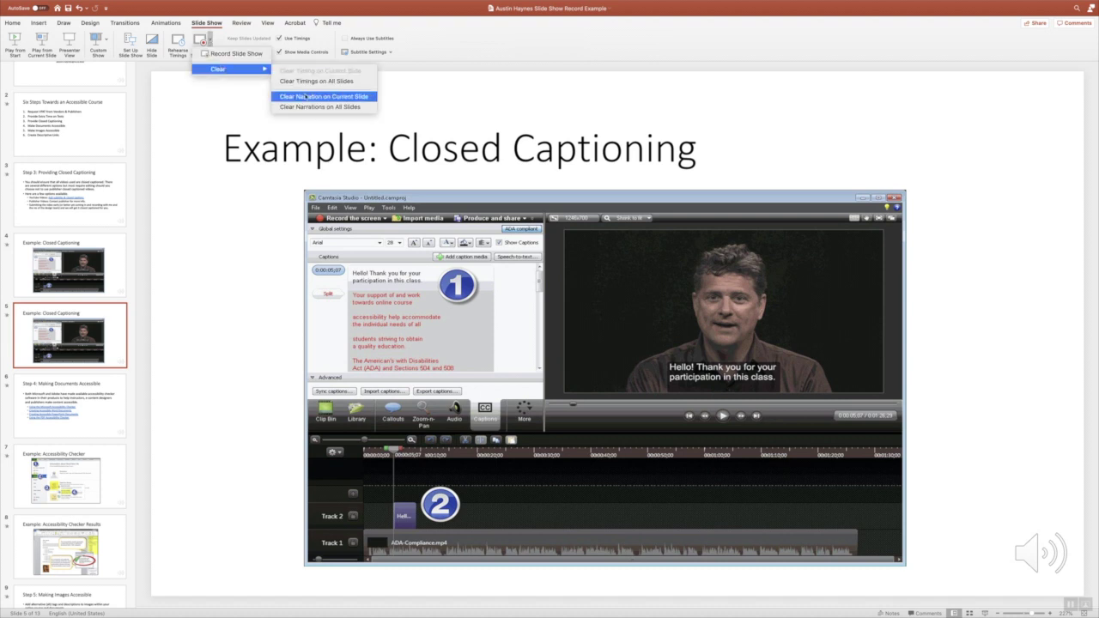
left_click(307, 97)
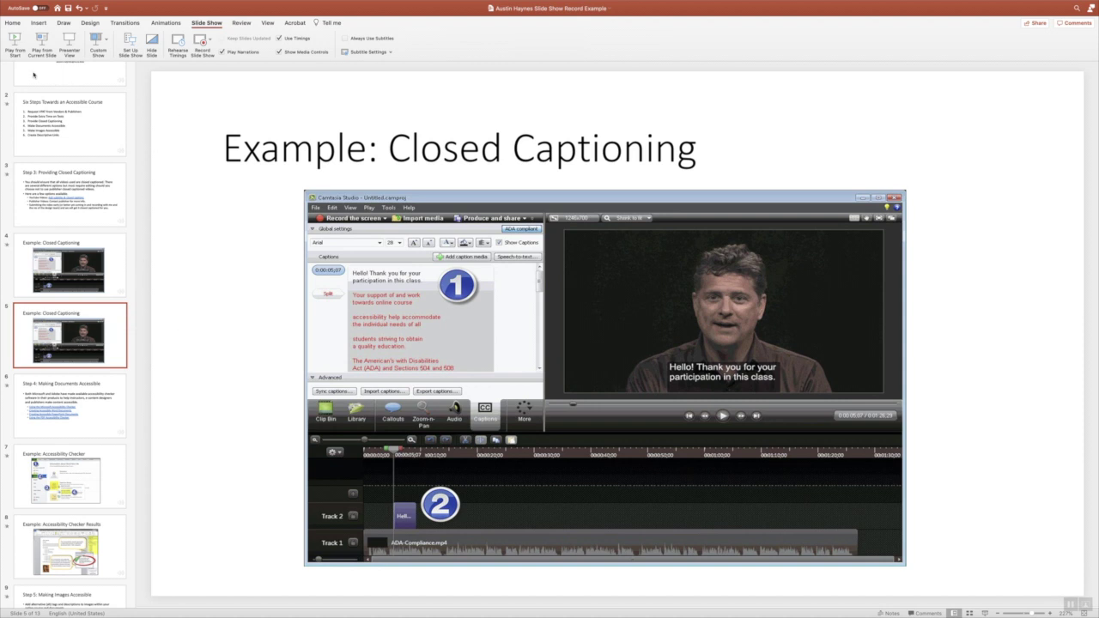
Step: Record slide 5 from the current slide for a 00:16 timing, then end the show
left_click(202, 42)
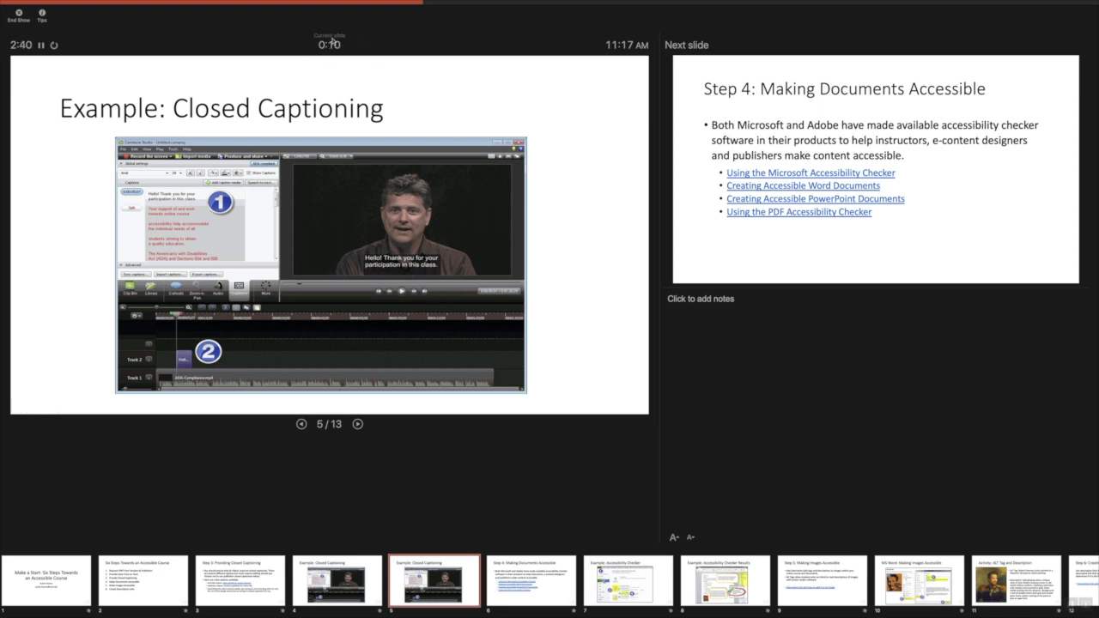
left_click(19, 14)
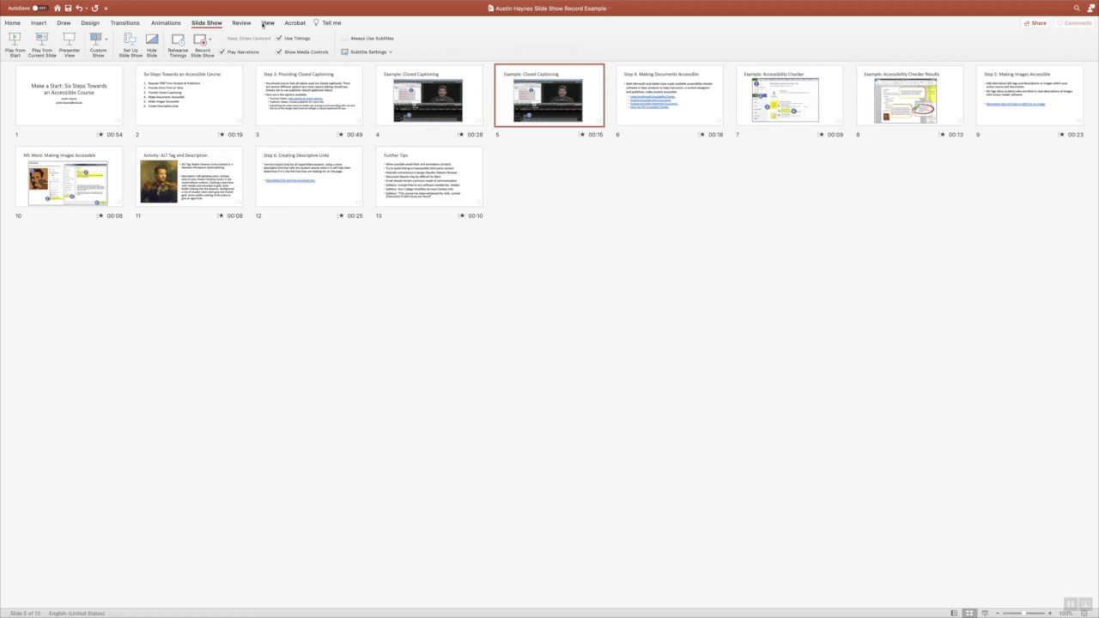
Step: Switch to Normal view on slide 5 and scroll the thumbnails to check its new narration clip
left_click(268, 23)
left_click(13, 39)
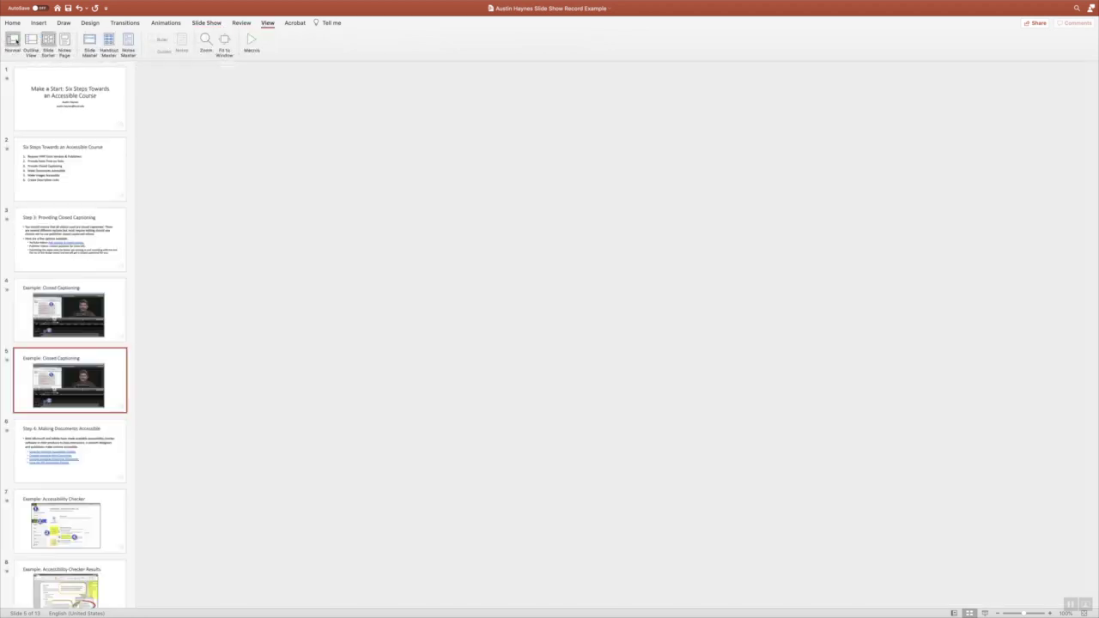
scroll(96, 215, "up", 2)
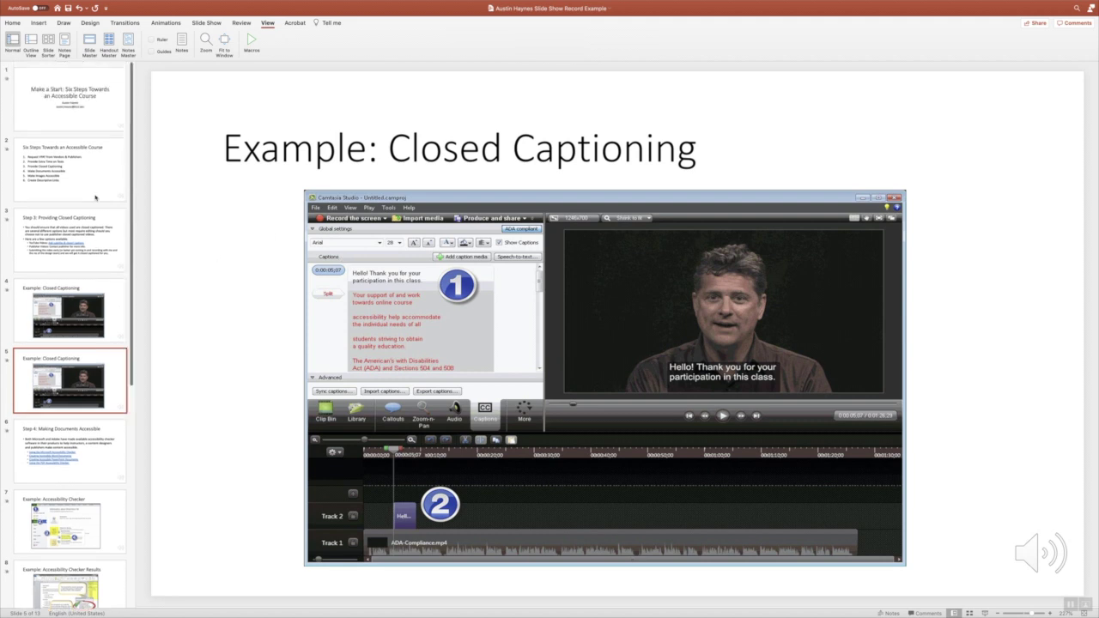
scroll(94, 201, "down", 2)
scroll(96, 197, "down", 2)
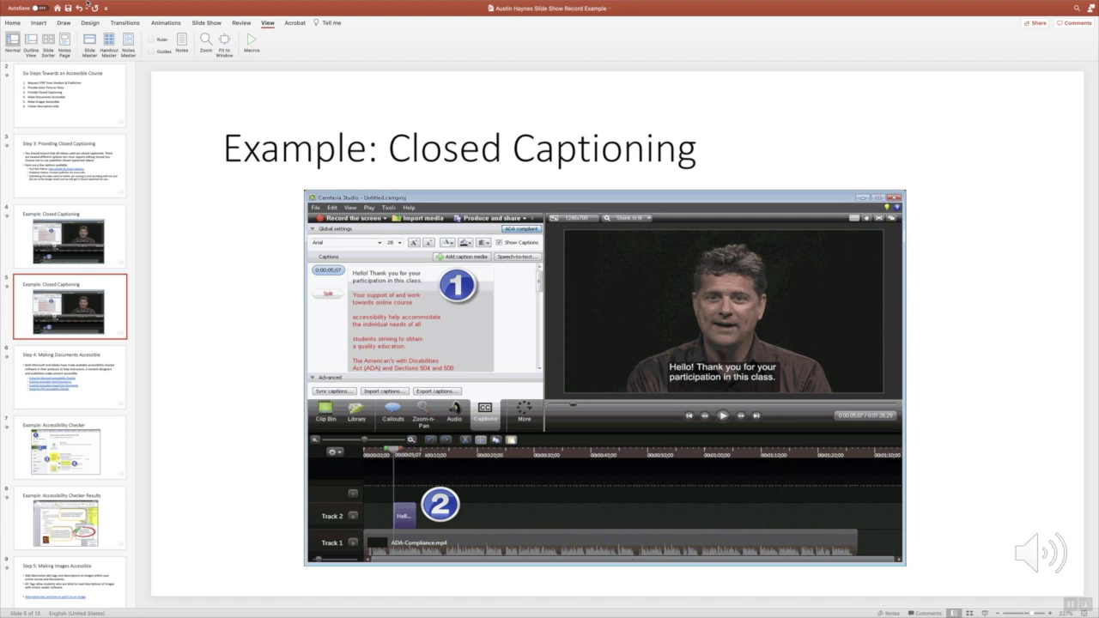
mouse_move(87, 4)
mouse_move(71, 5)
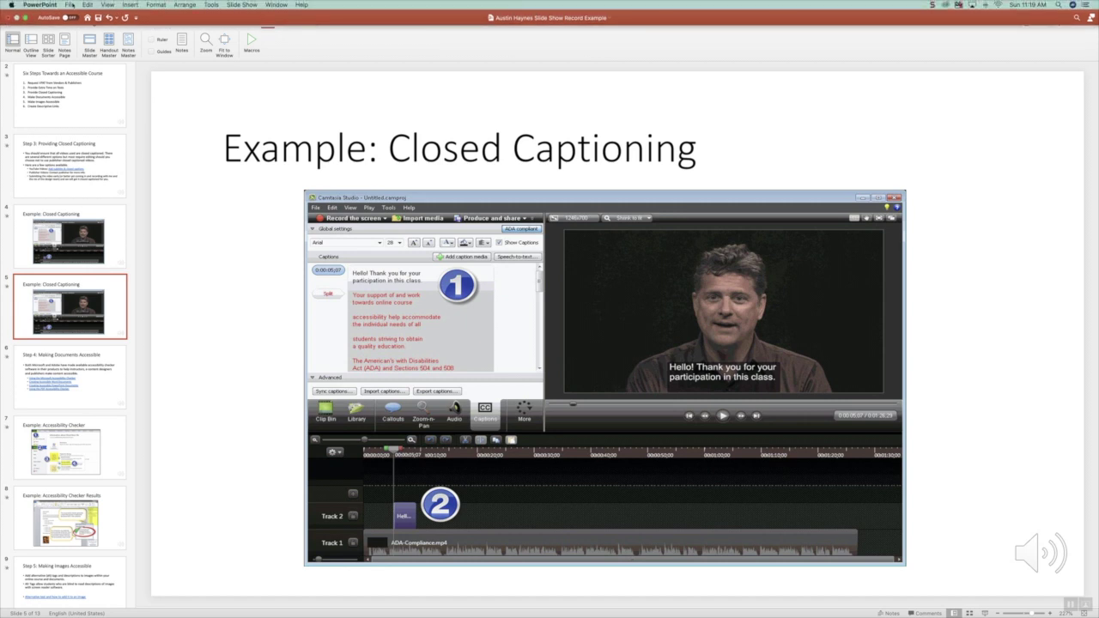
Step: Save the deck, then save a PowerPoint Show (.ppsx) copy in the TCC Stuff folder
left_click(71, 4)
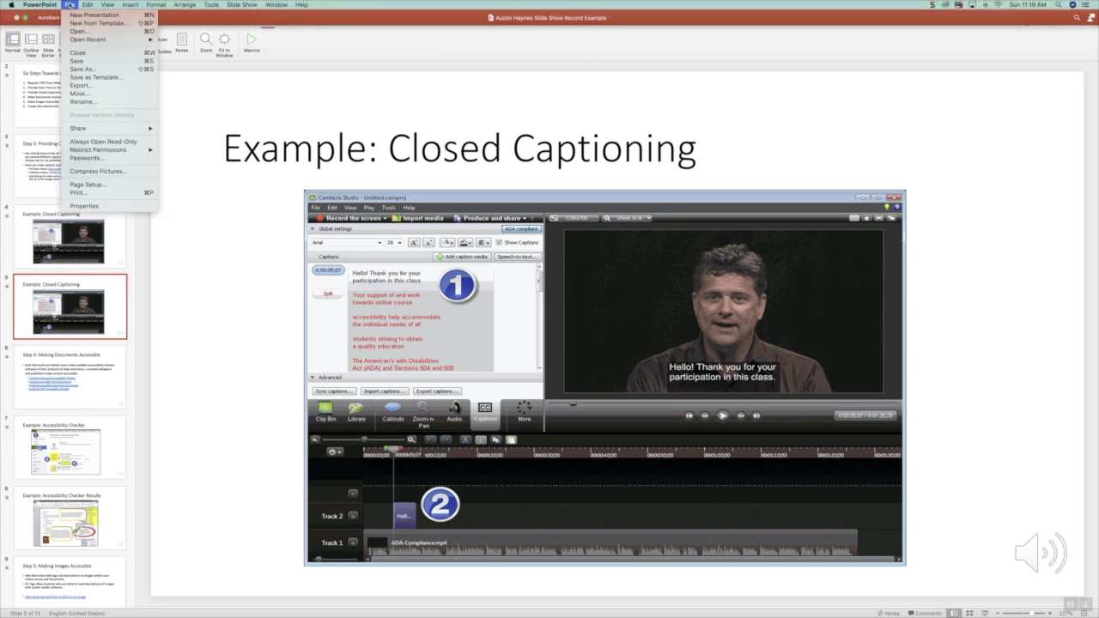
left_click(87, 62)
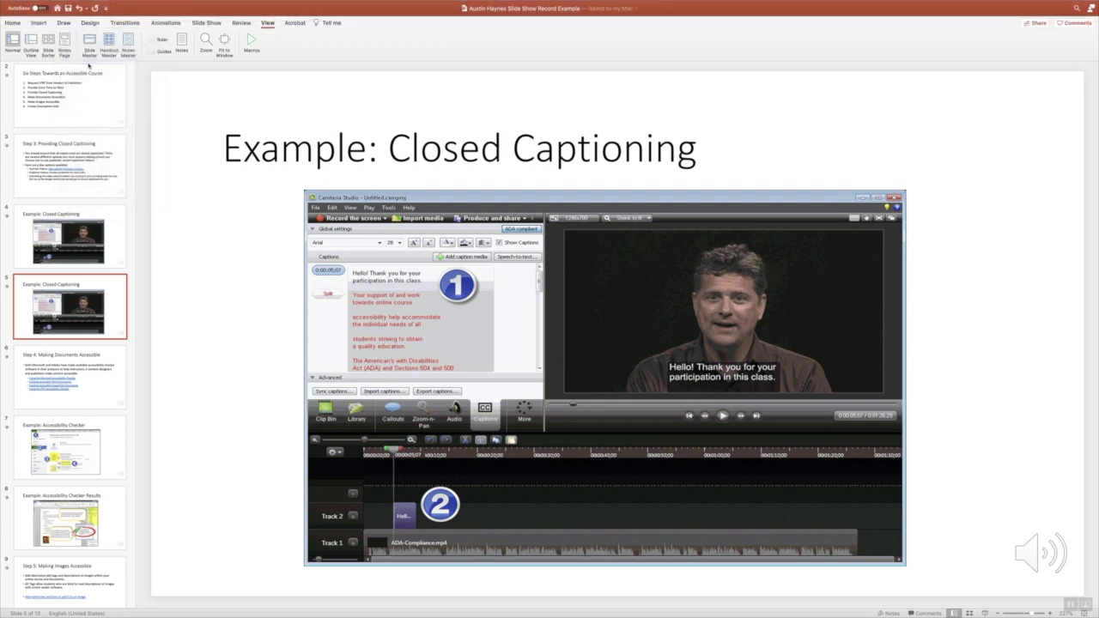
left_click(71, 4)
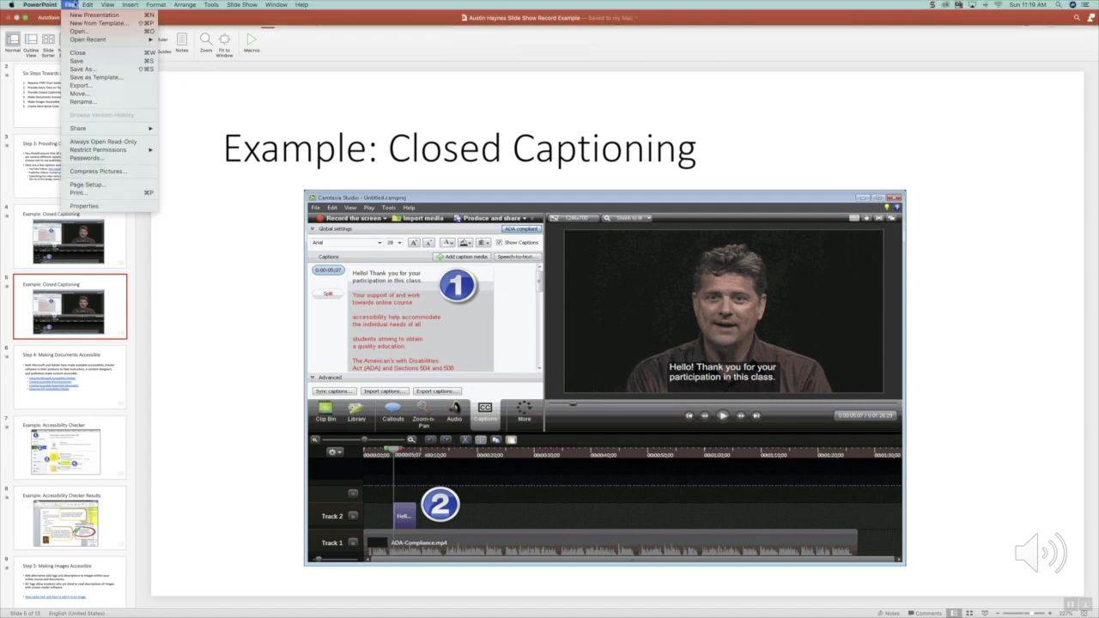
left_click(94, 70)
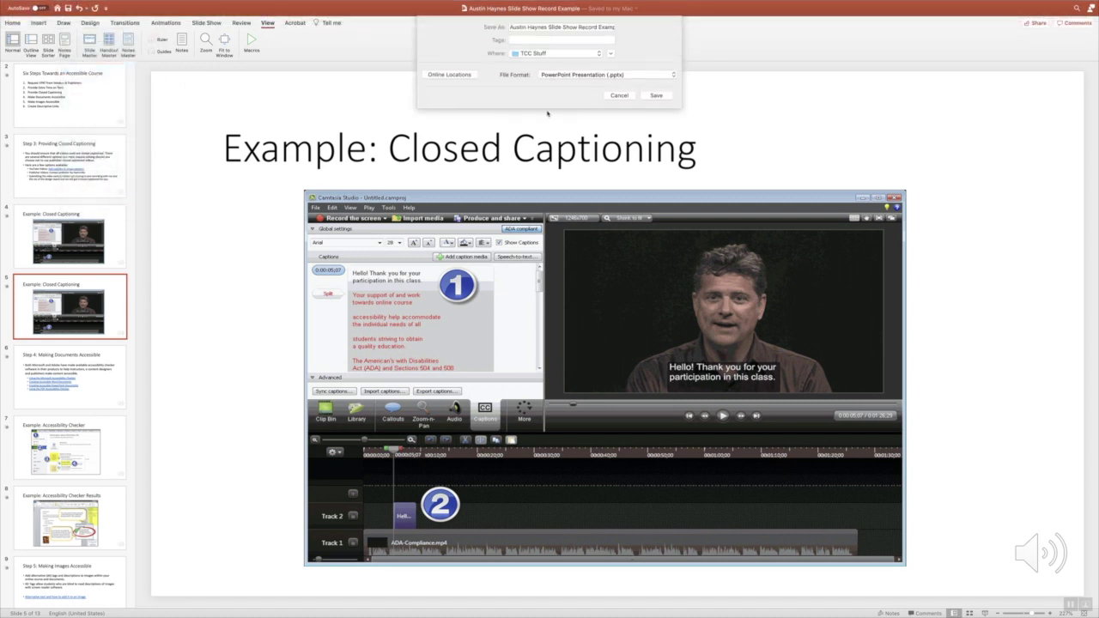
left_click(675, 76)
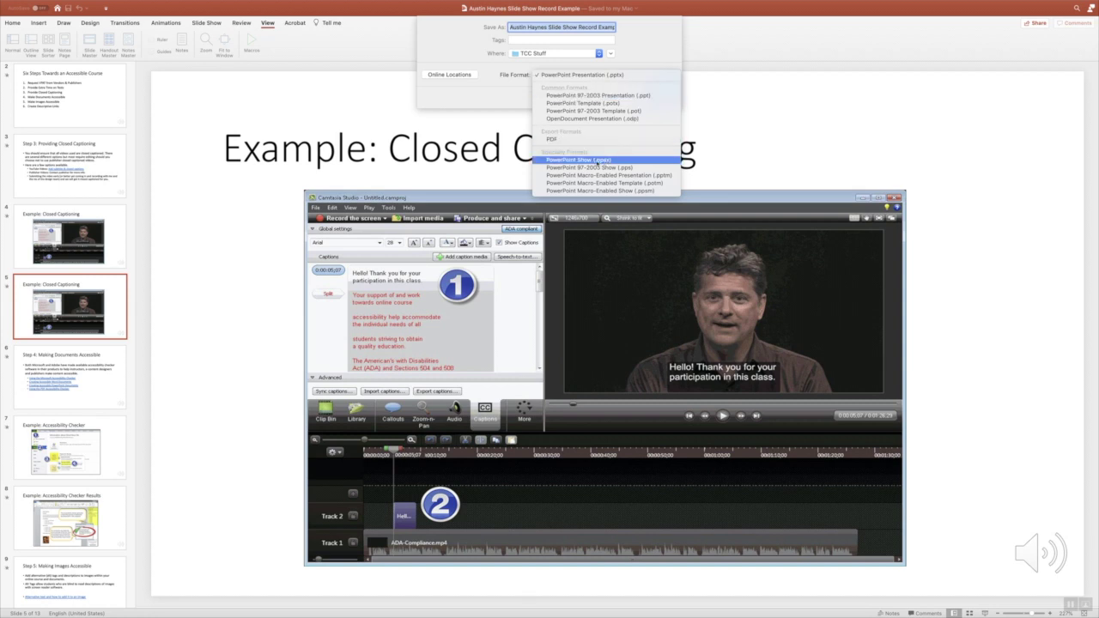
left_click(564, 162)
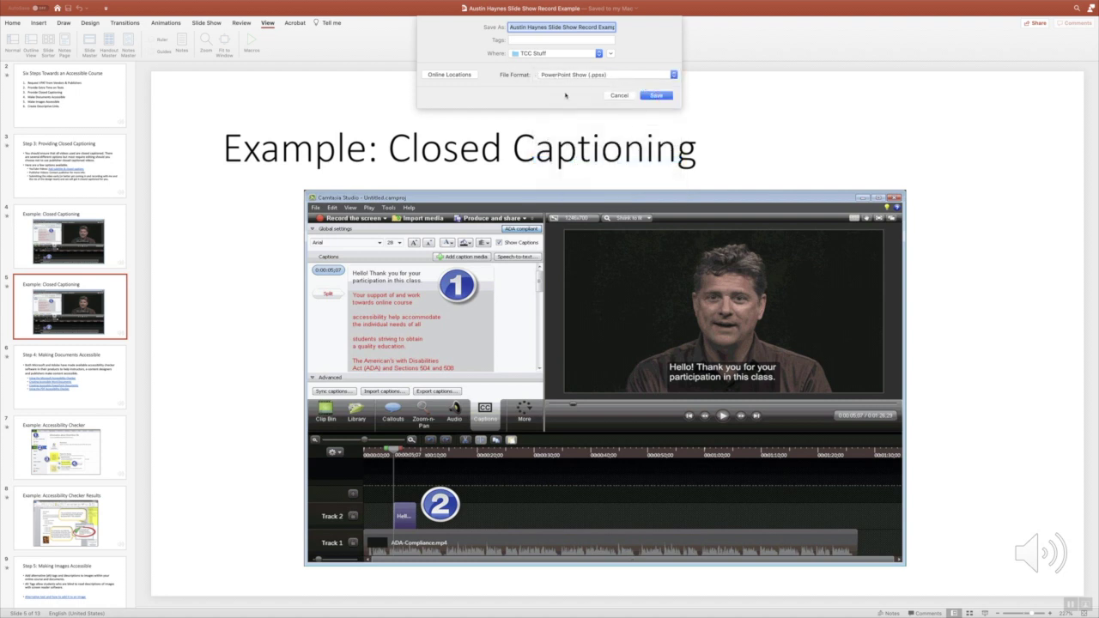
left_click(658, 95)
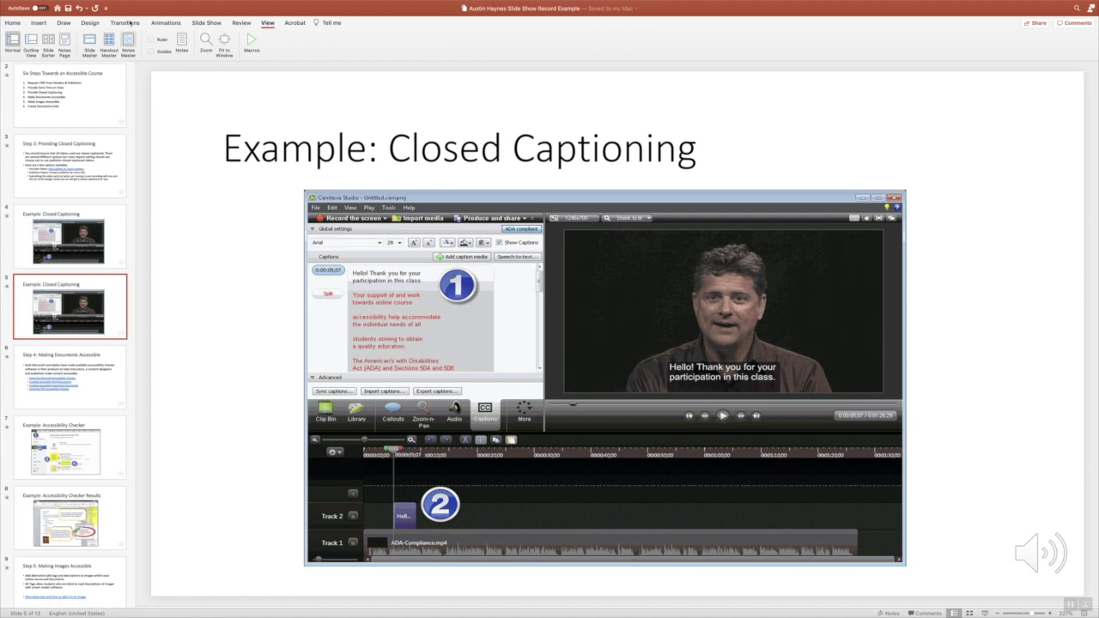
mouse_move(119, 3)
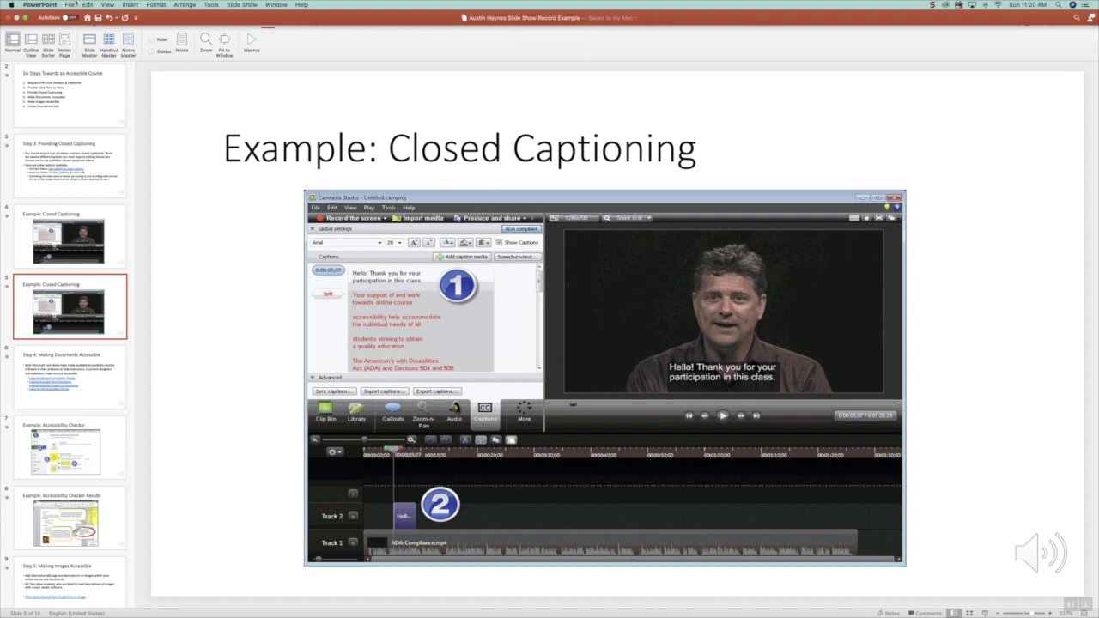
Step: Export the deck as a 1920×1080 MP4 using recorded timings and narrations
left_click(71, 4)
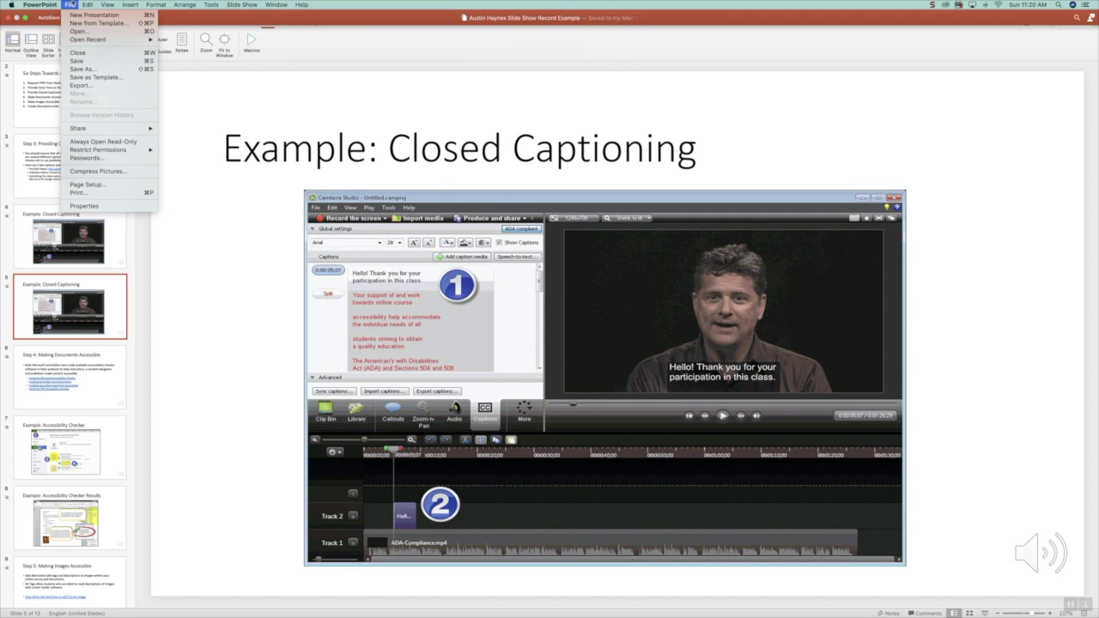
left_click(98, 88)
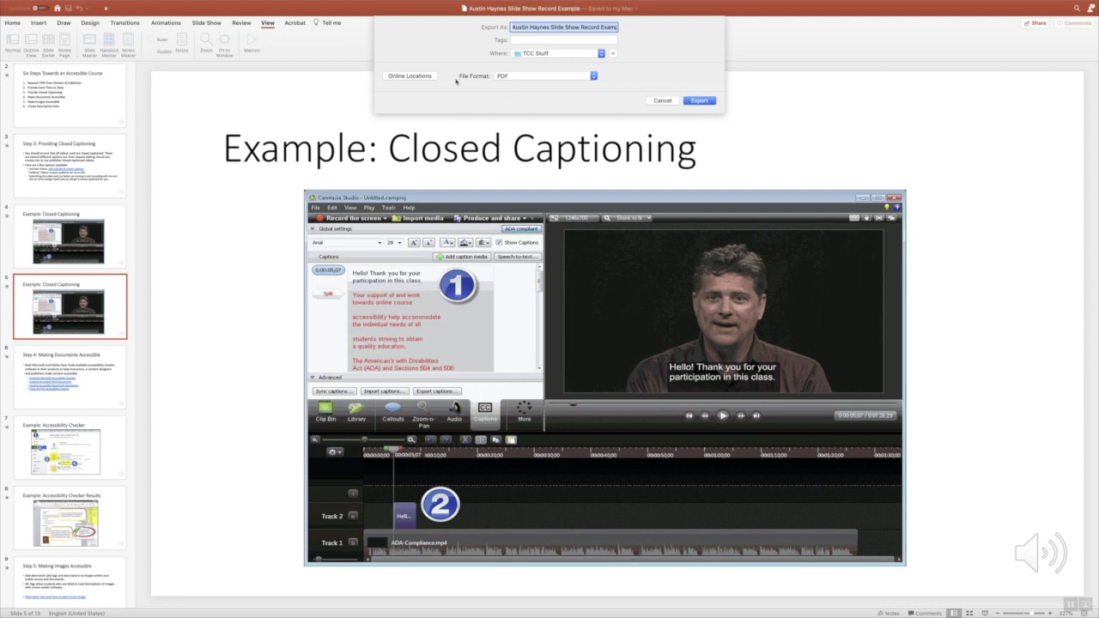
left_click(593, 78)
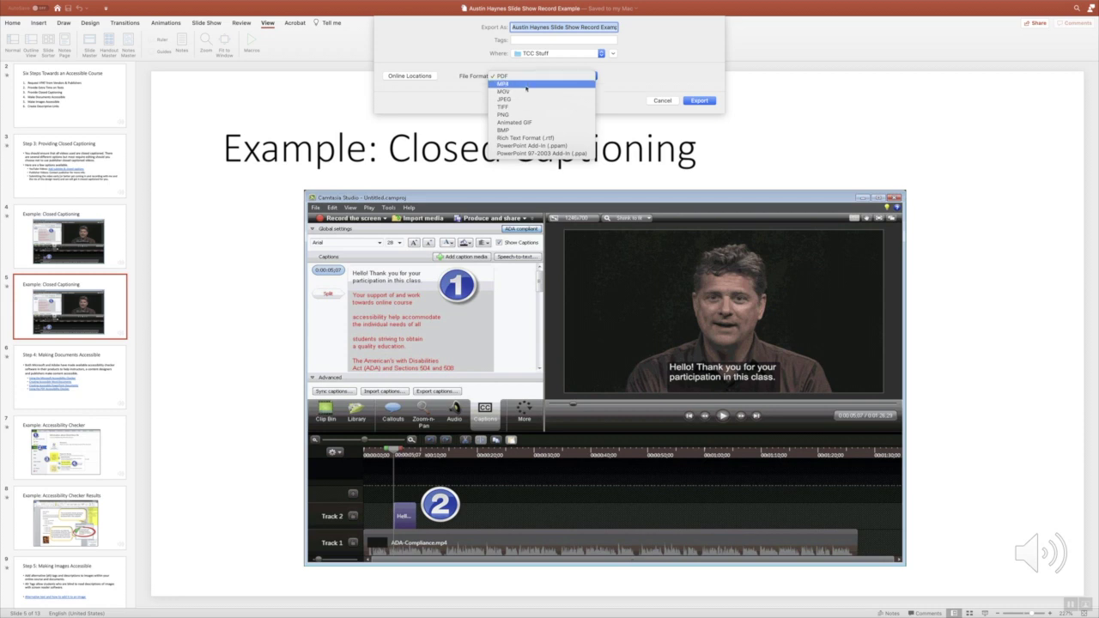
left_click(516, 85)
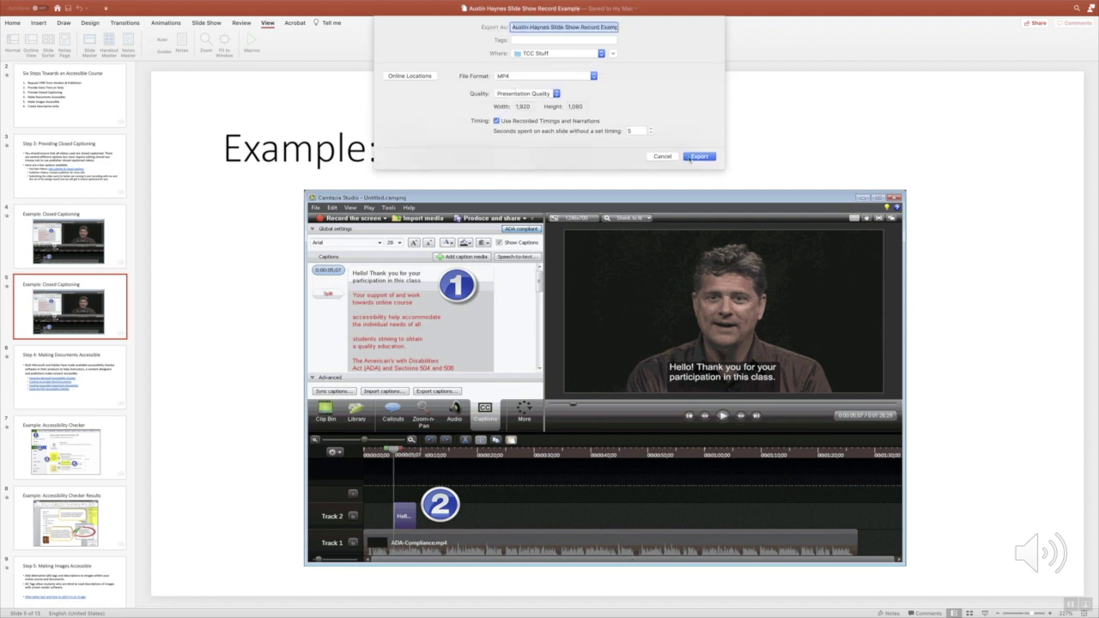
left_click(699, 157)
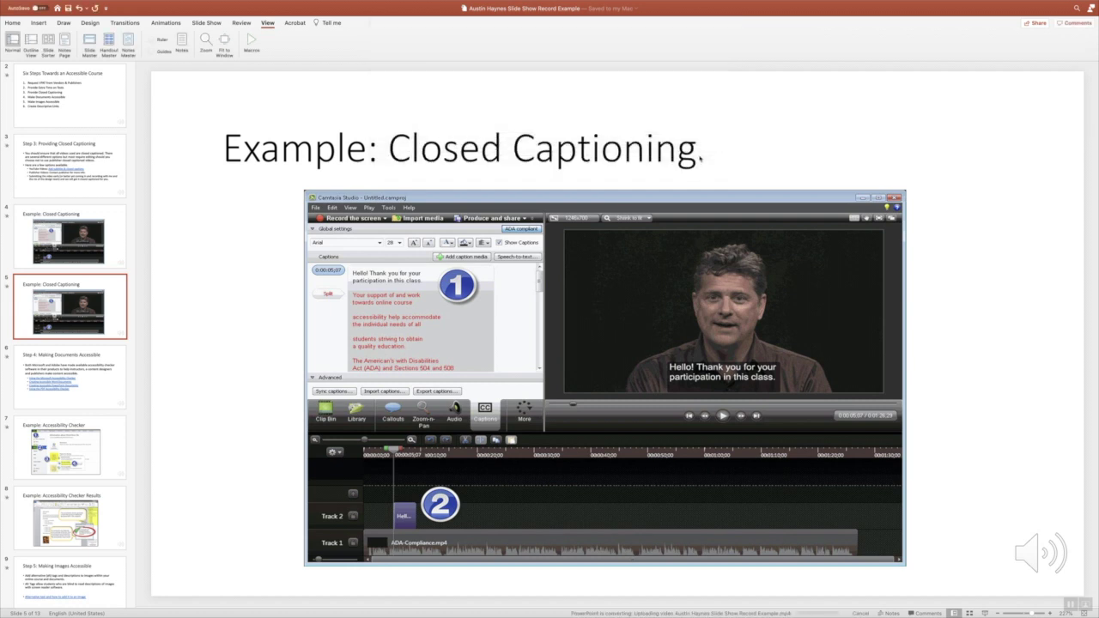
mouse_move(31, 4)
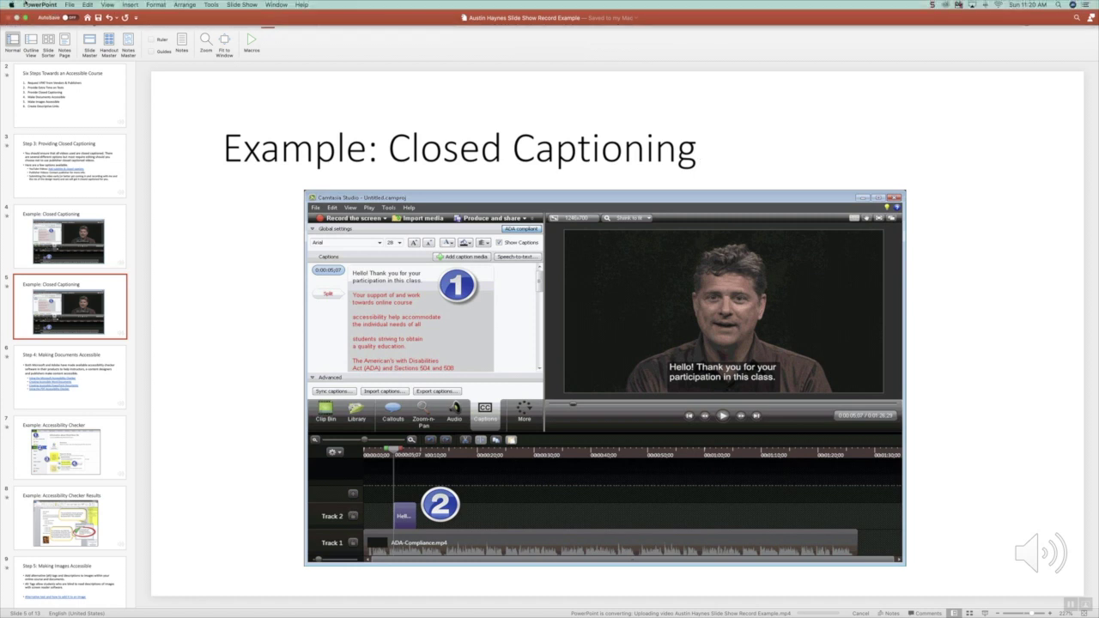